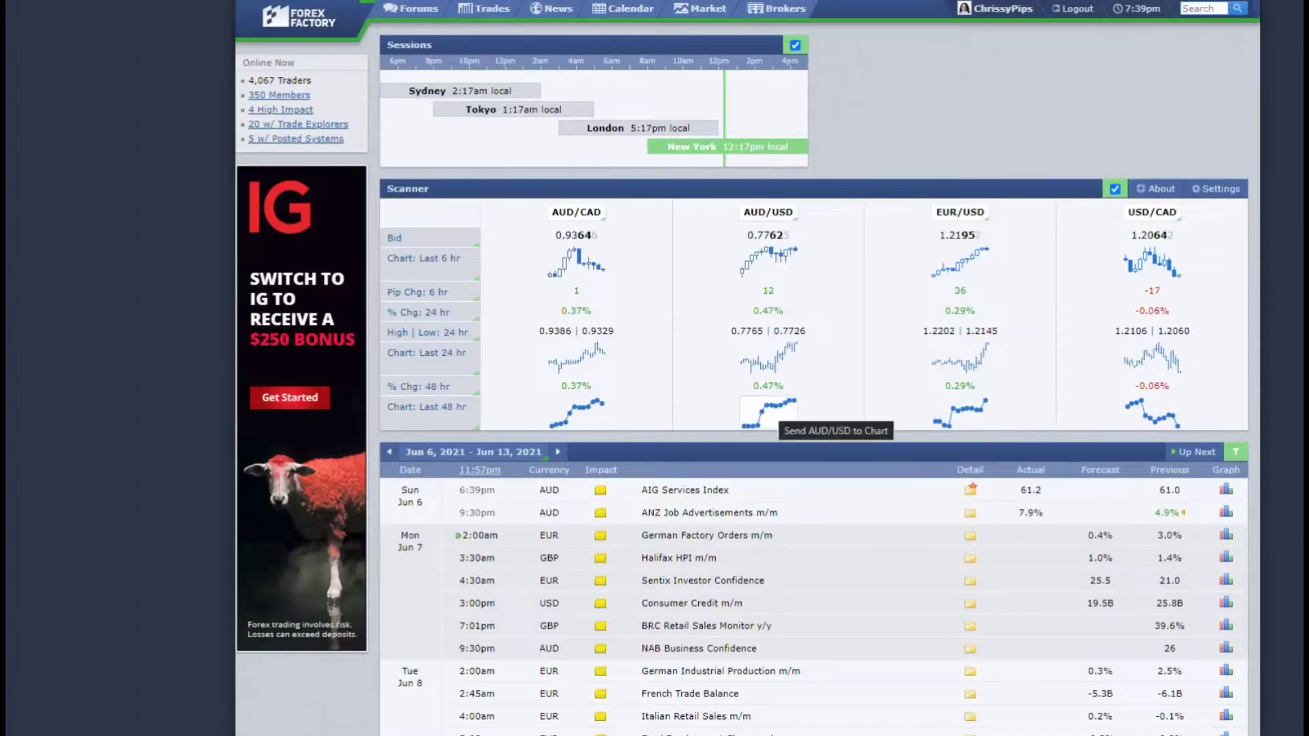
- Scroll the week's economic calendar and expand, then collapse, the BOC Rate Statement details
scroll(766, 413, "down", 6)
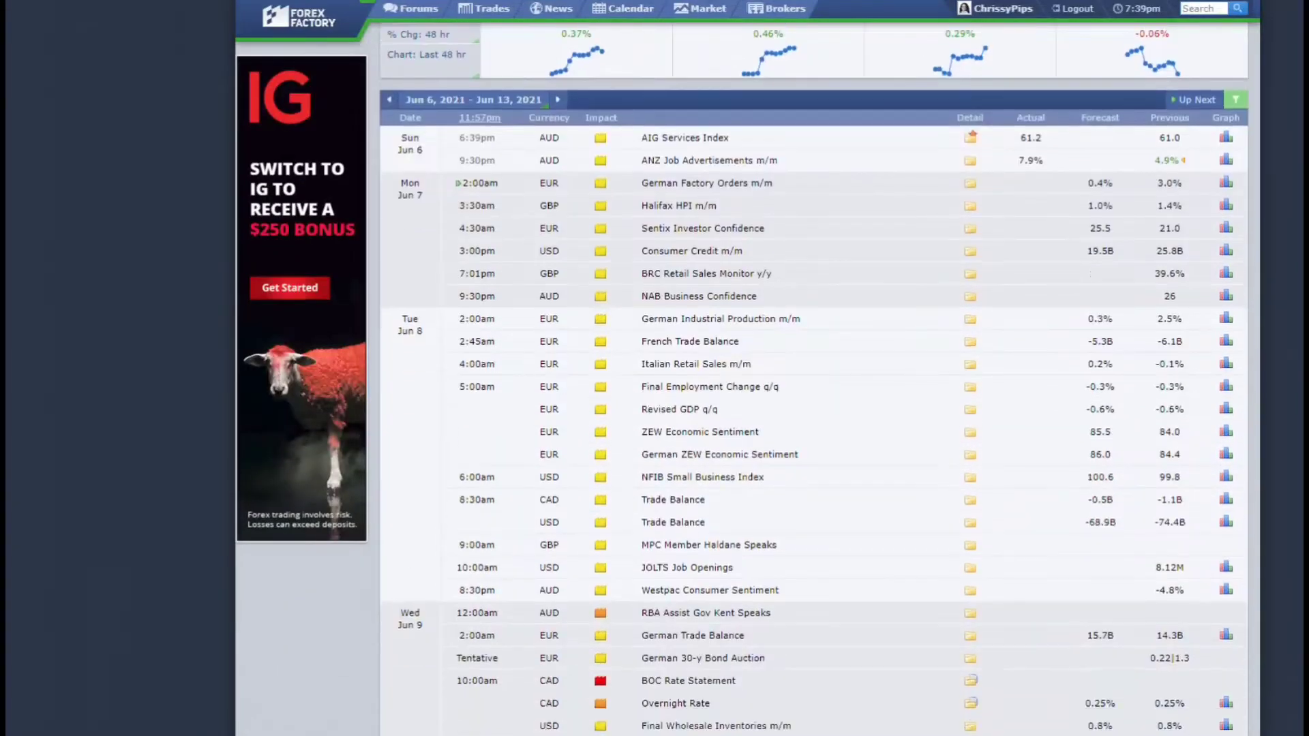
scroll(813, 379, "down", 2)
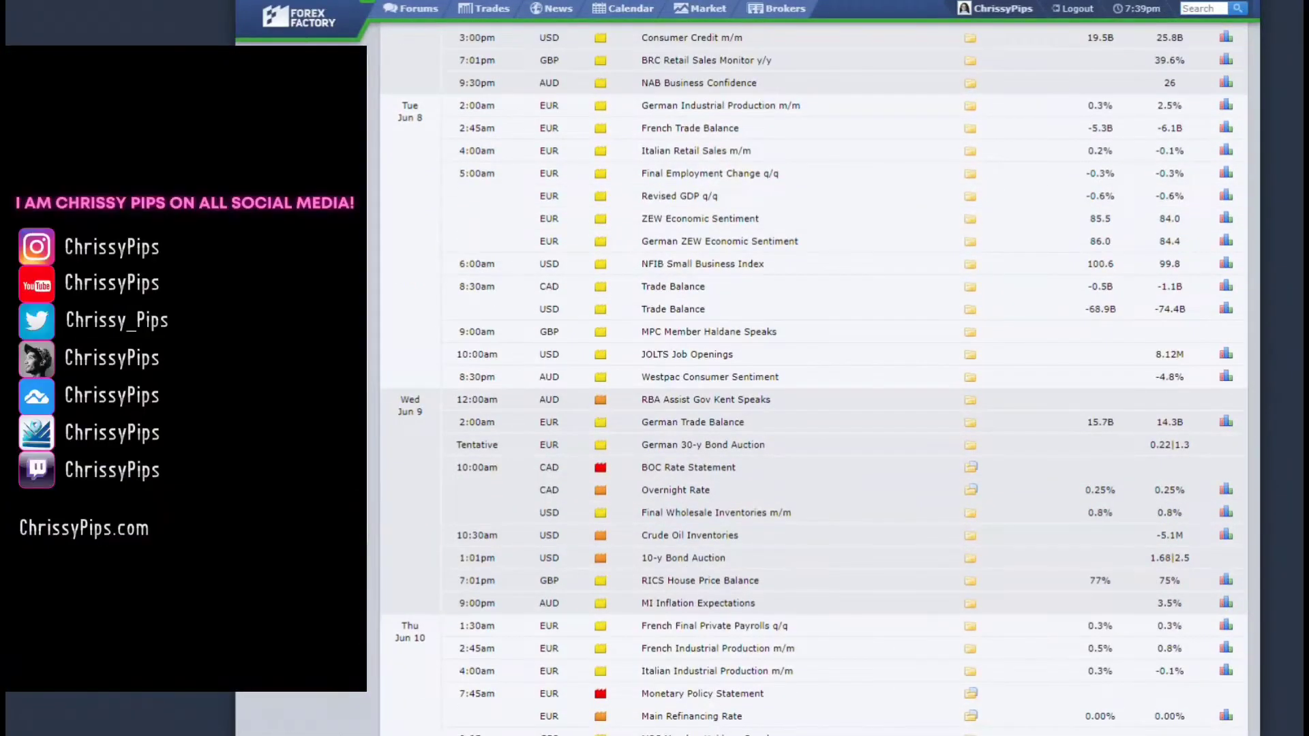
scroll(813, 378, "up", 4)
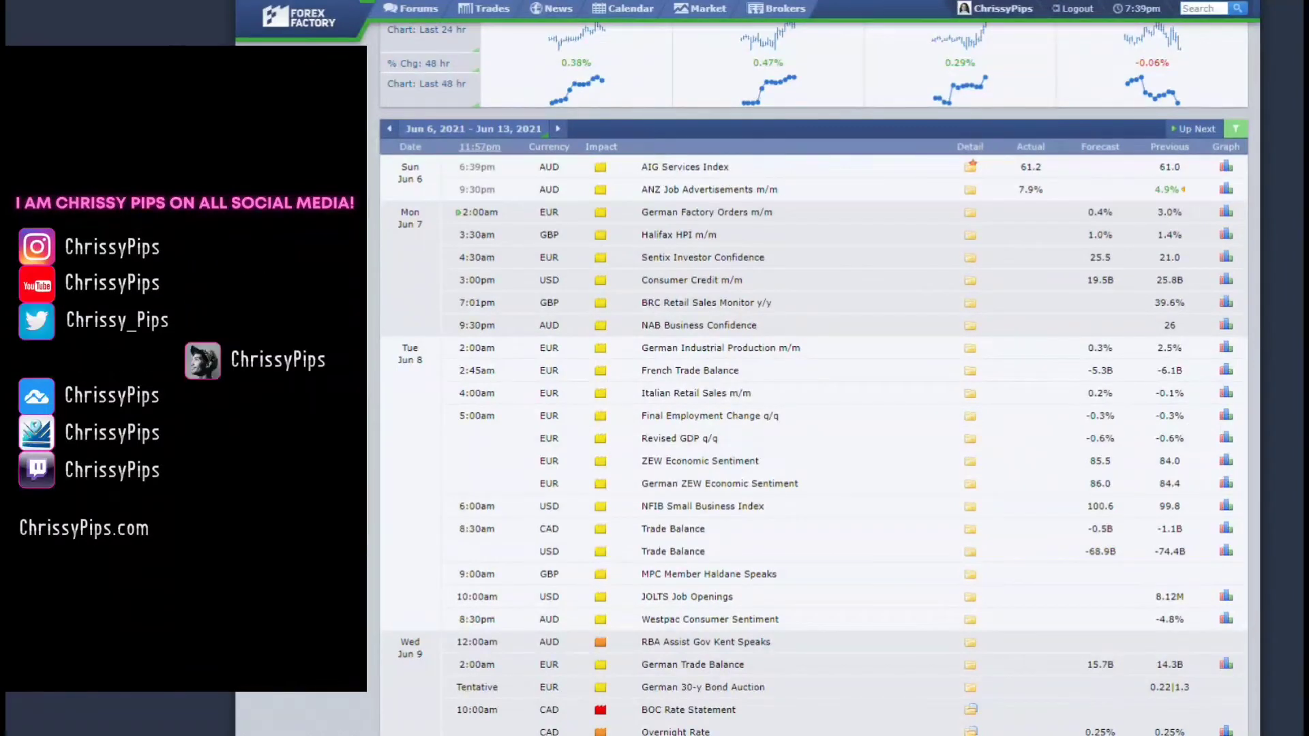
scroll(813, 378, "down", 7)
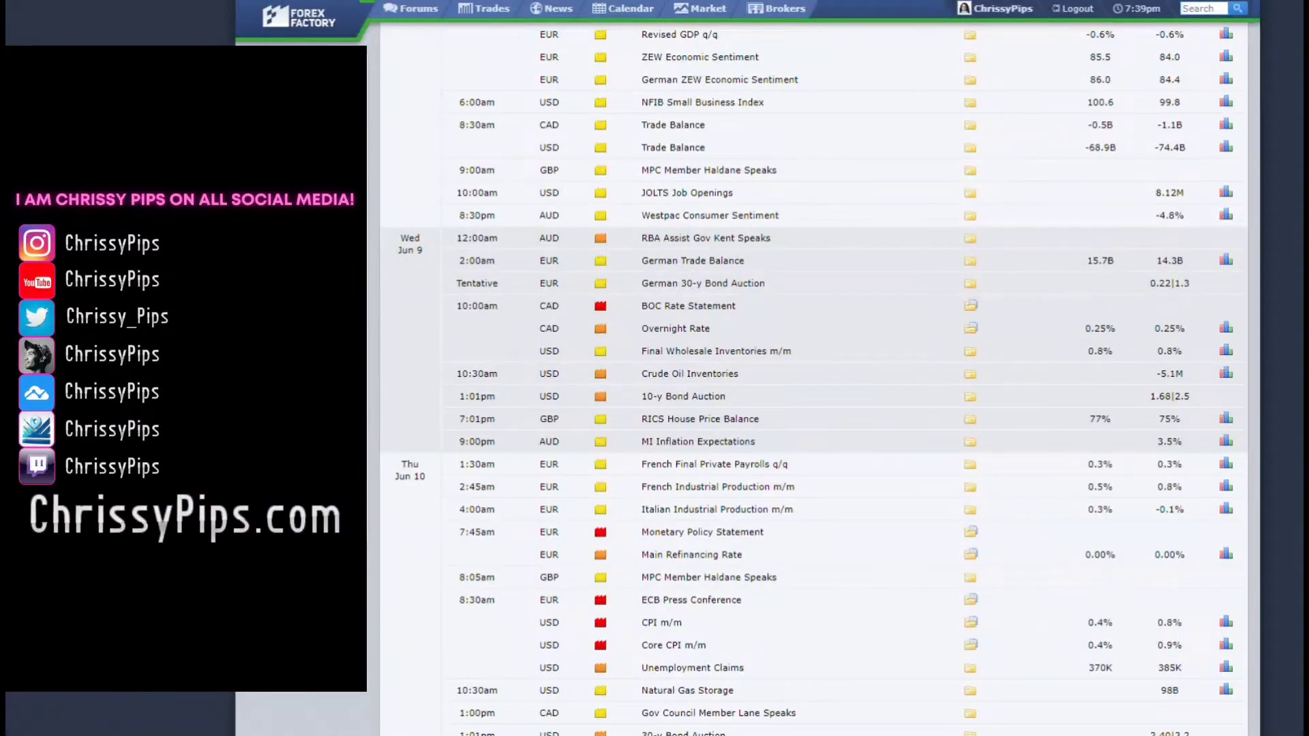
left_click(970, 305)
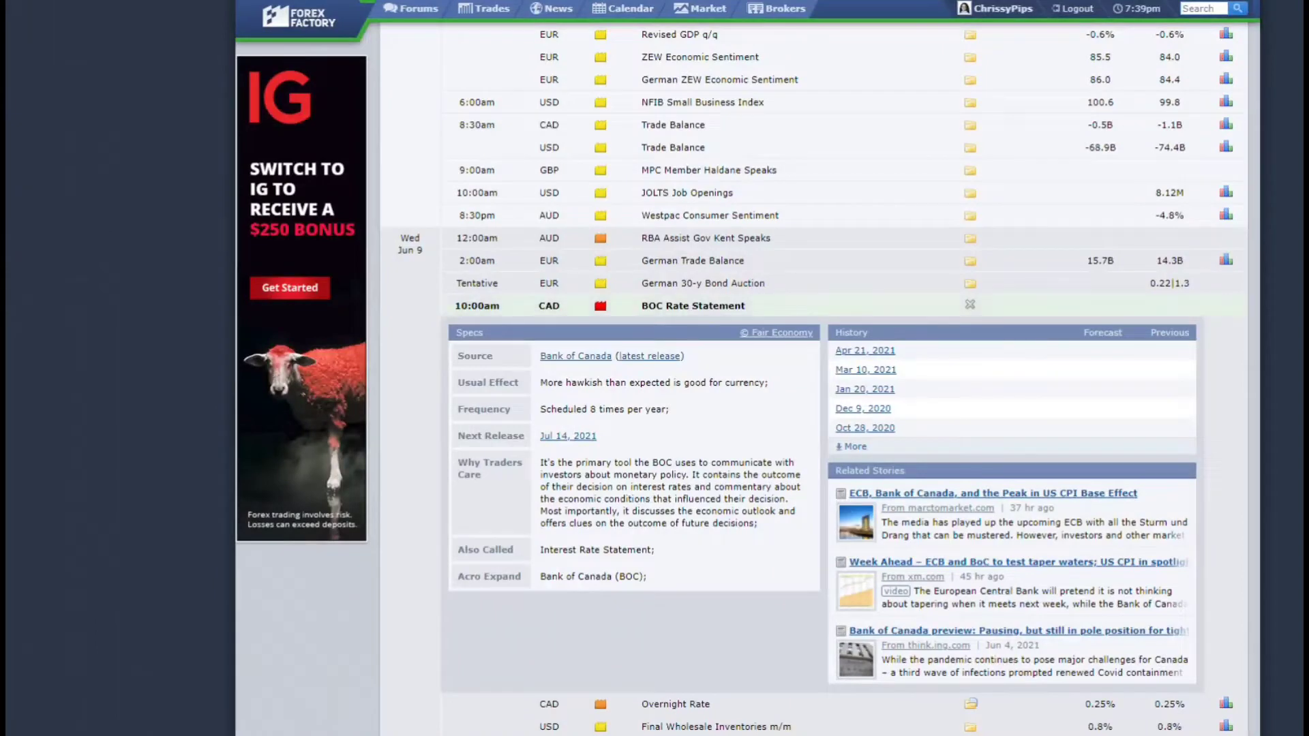
left_click(969, 305)
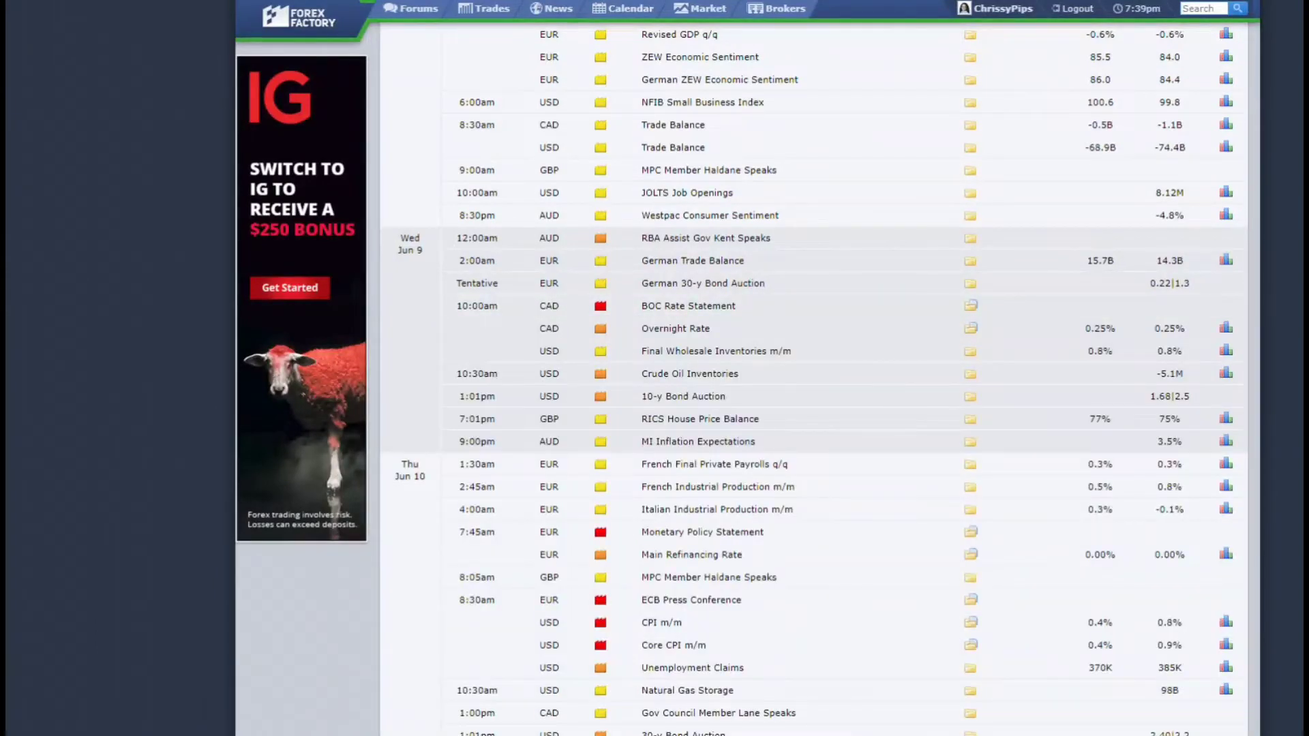
- Scroll through the rest of the week's calendar events
scroll(814, 379, "down", 3)
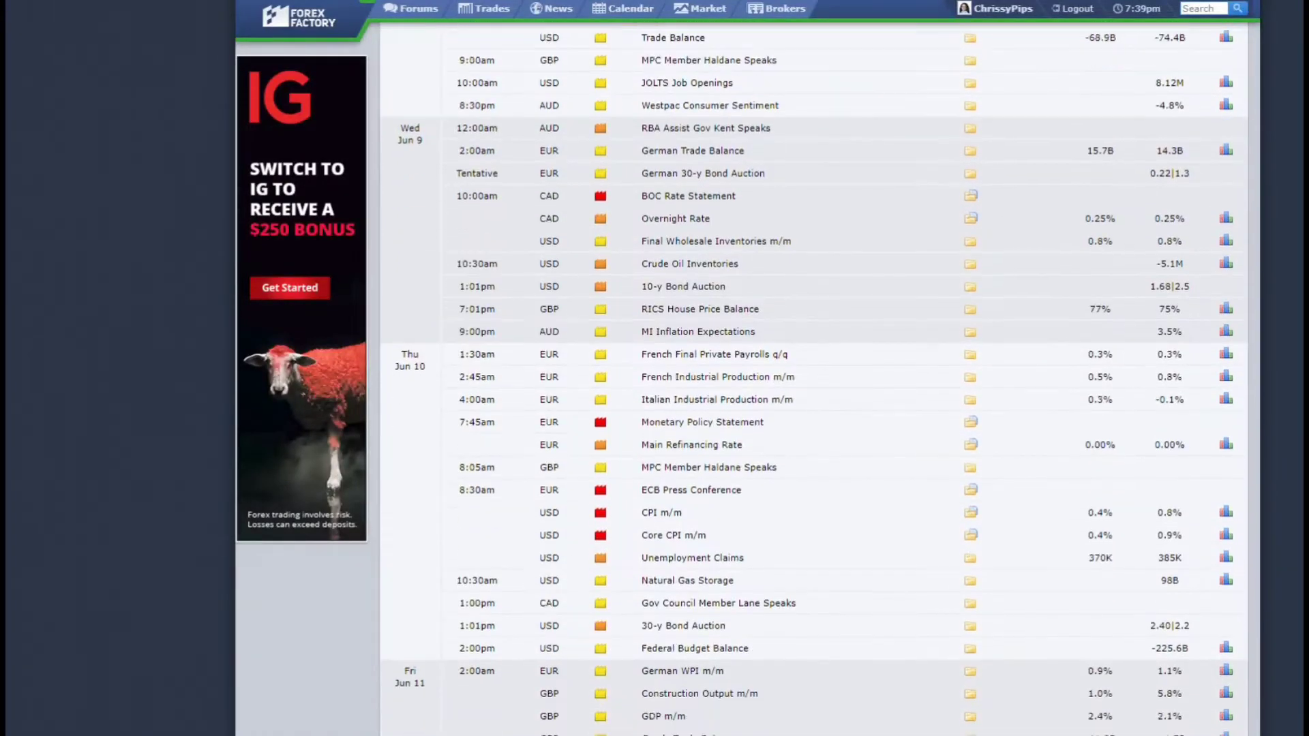
scroll(814, 379, "down", 2)
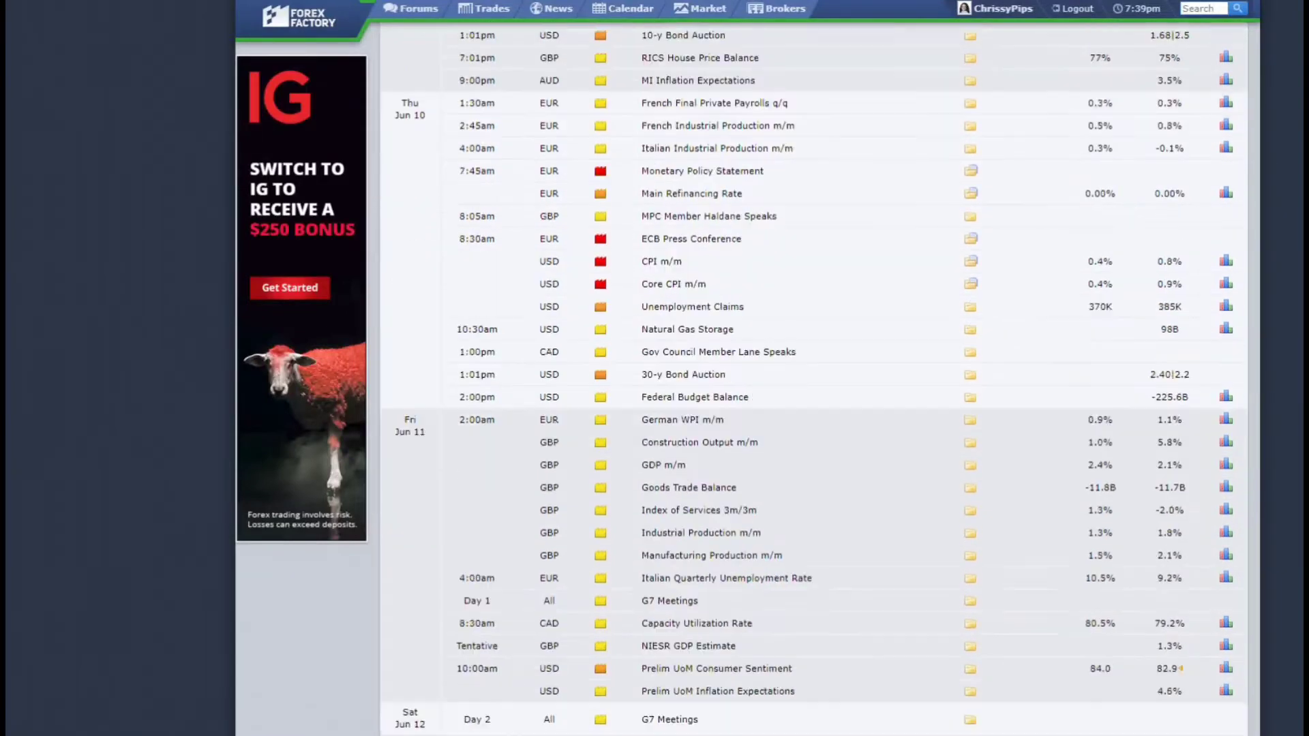
scroll(814, 379, "down", 4)
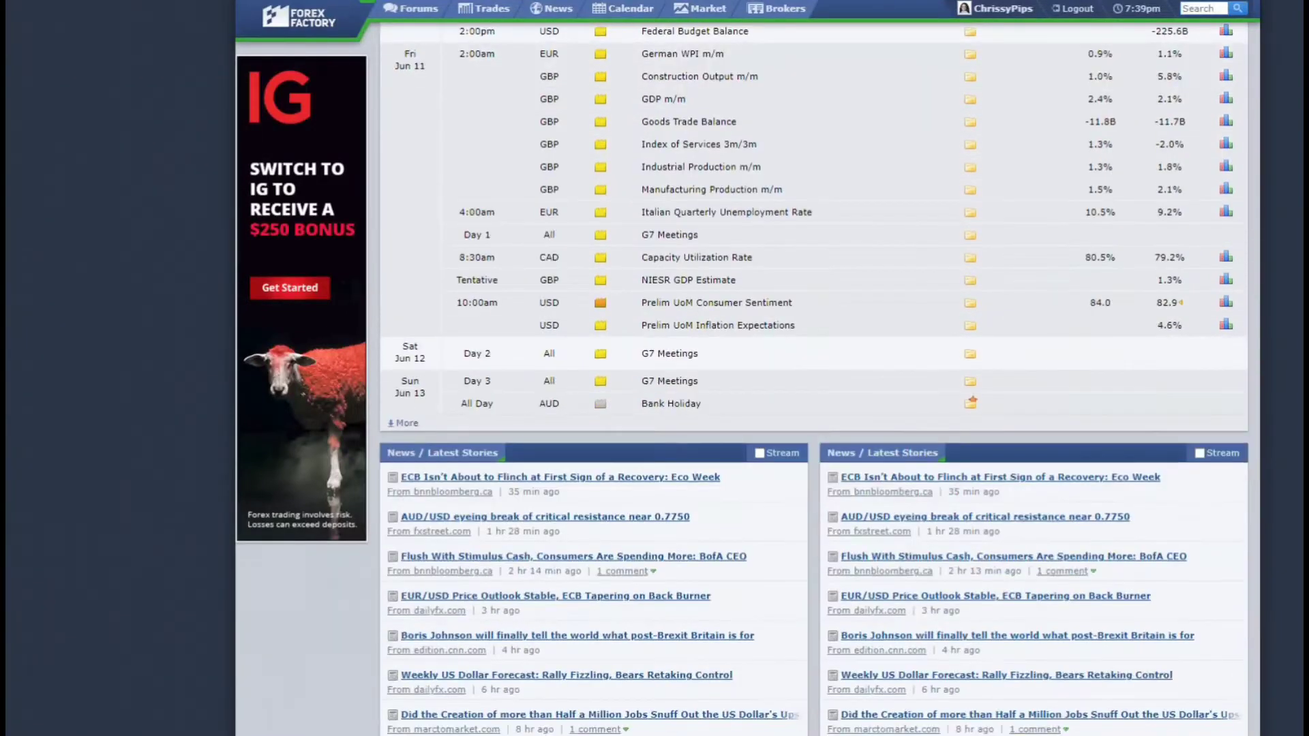
scroll(814, 379, "up", 7)
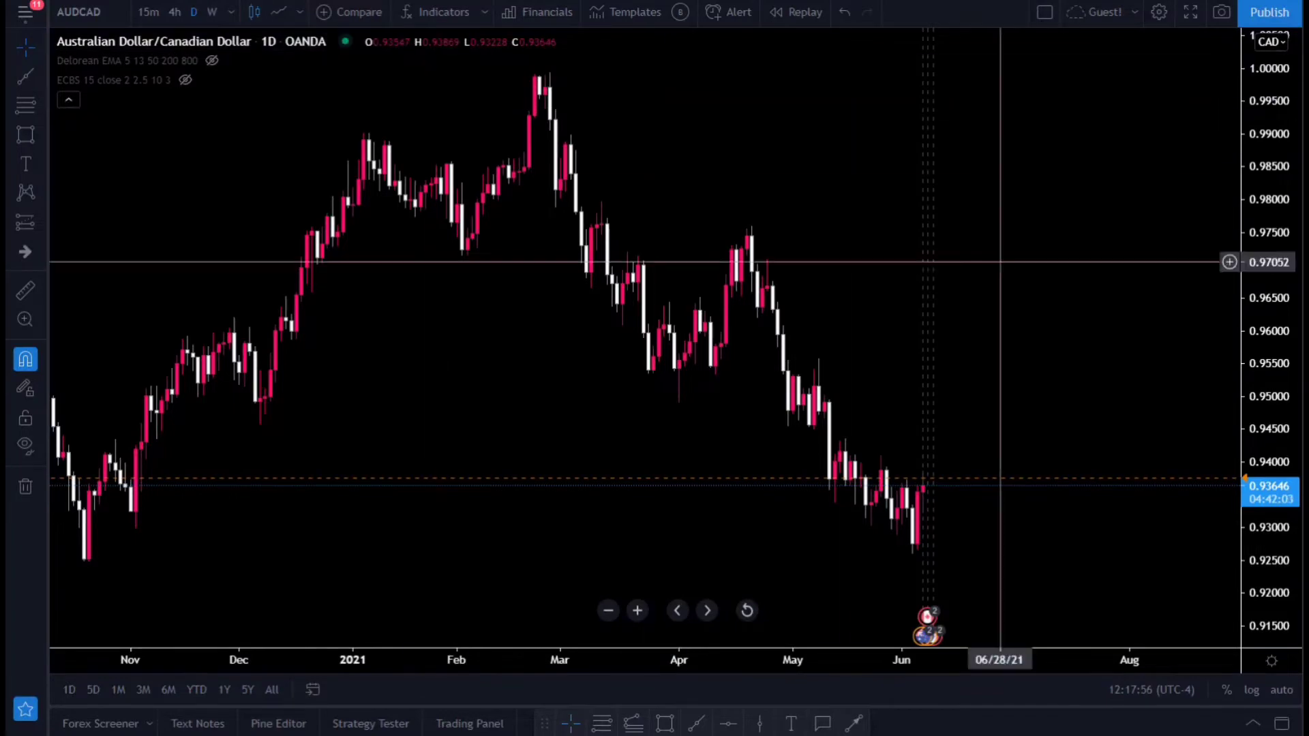
- Zoom out and pan the AUDCAD daily chart to frame history back to the 2020 low
scroll(999, 262, "down", 6)
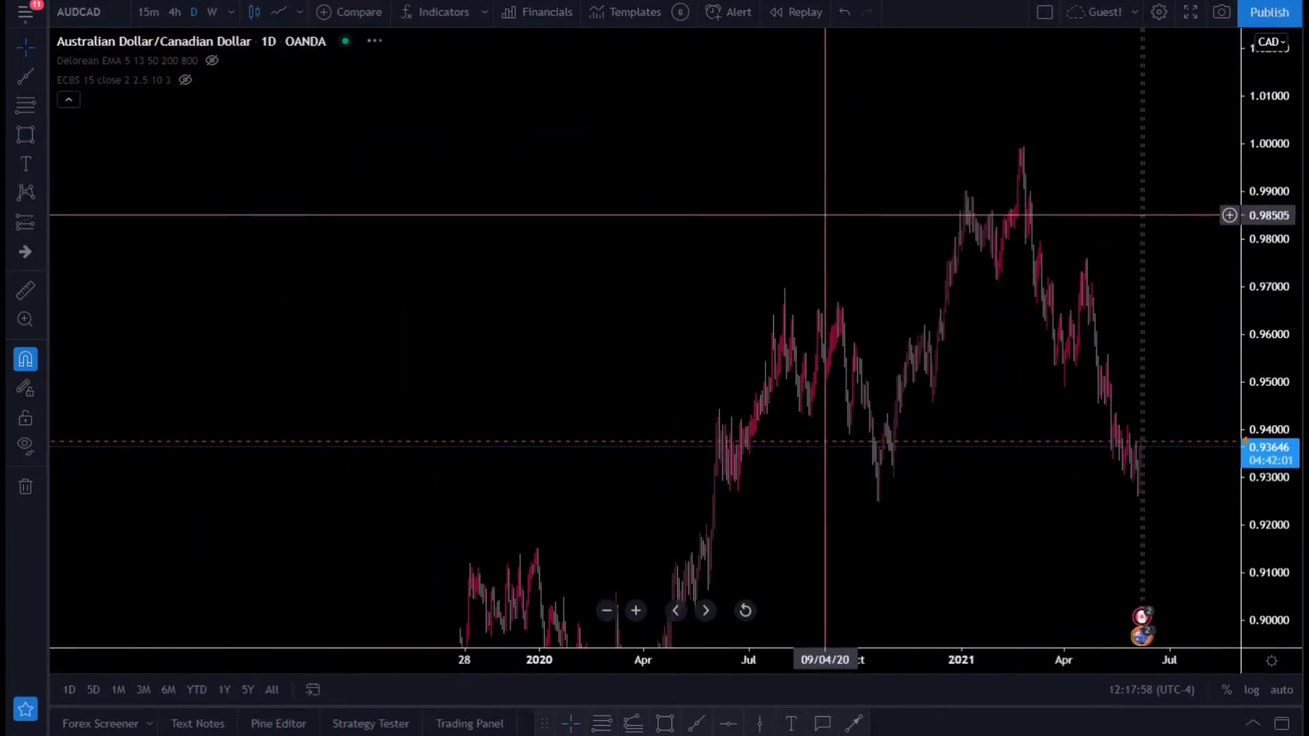
scroll(825, 215, "down", 5)
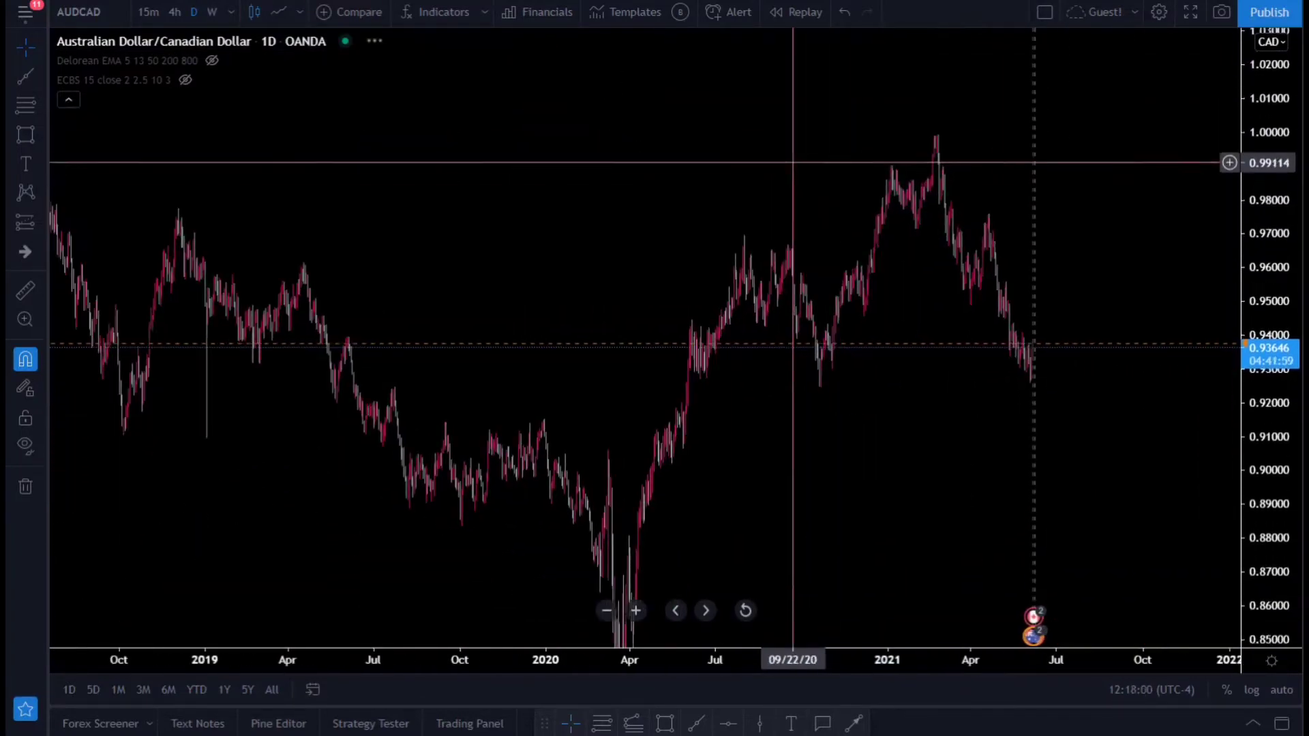
left_click_drag(792, 162, 715, 102)
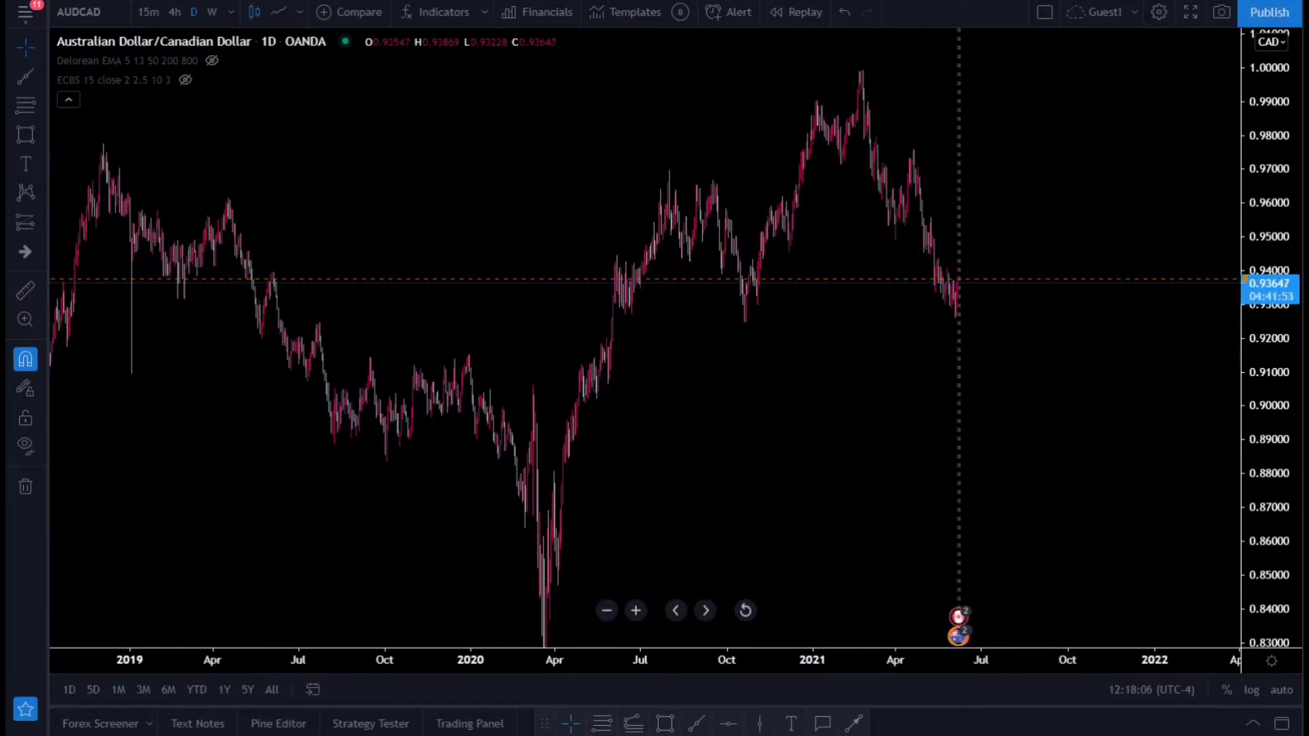
scroll(1043, 382, "right", 3)
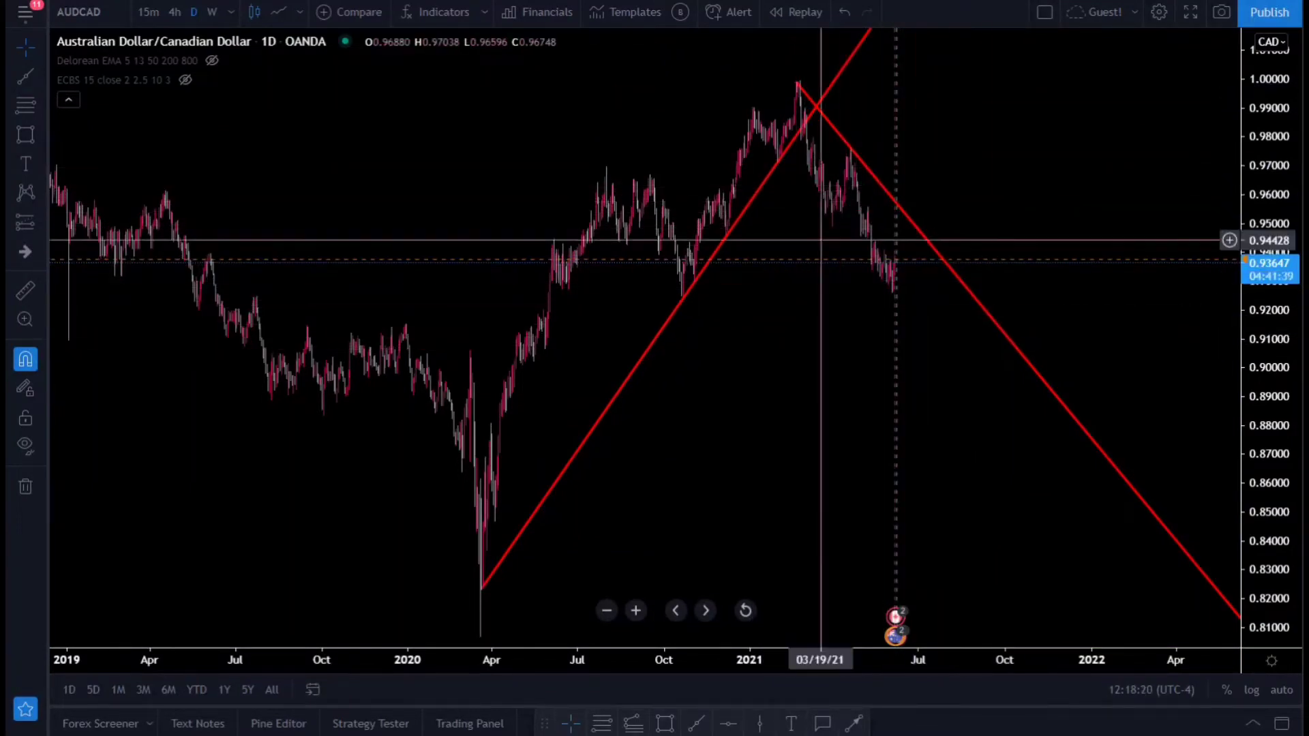
- Delete the price alert line and restore both Fibonacci retracements and the green price zone
left_click(895, 261)
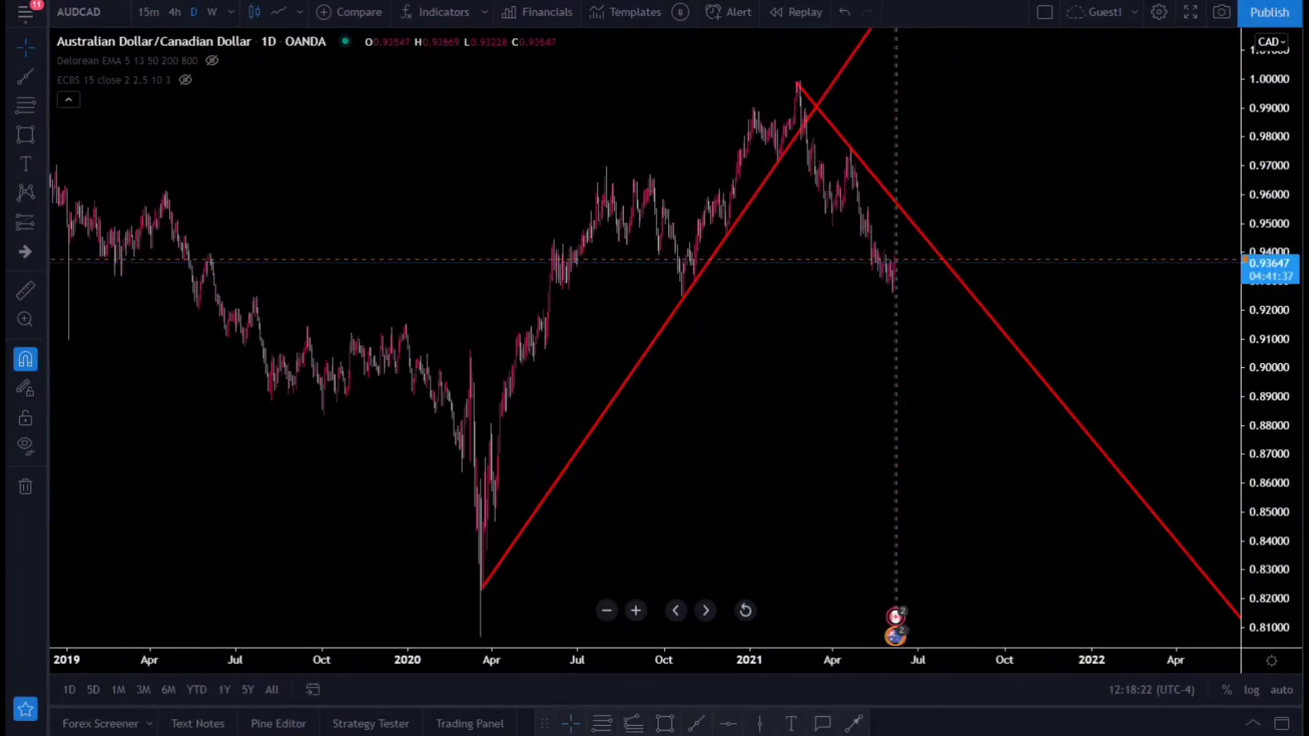
key("ctrl+z")
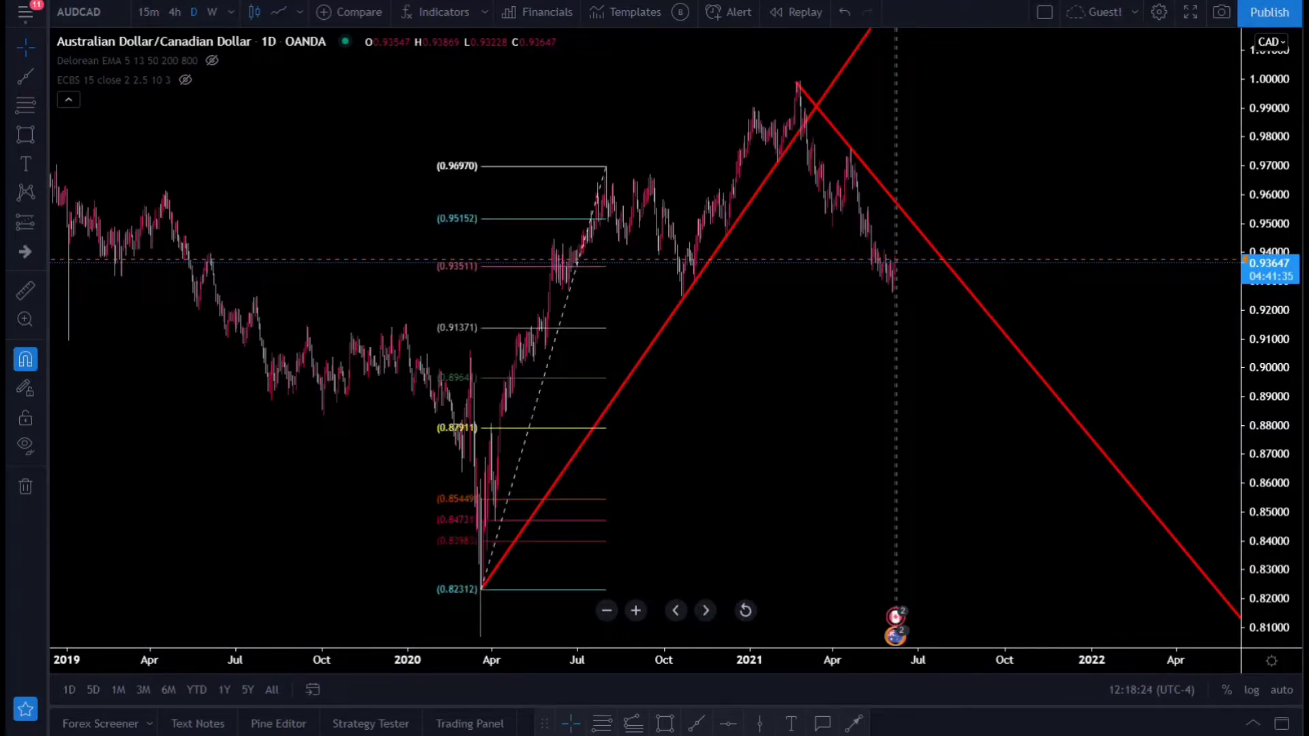
key("ctrl+z")
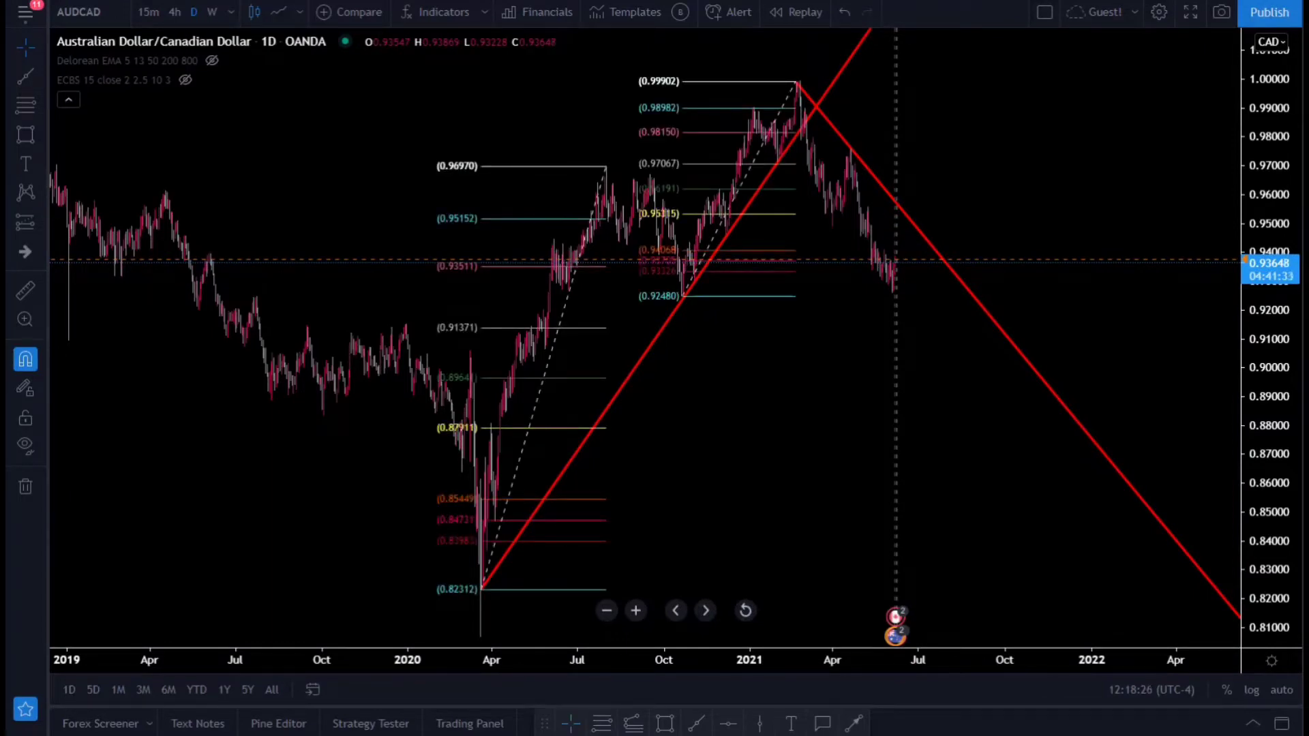
key("ctrl+z")
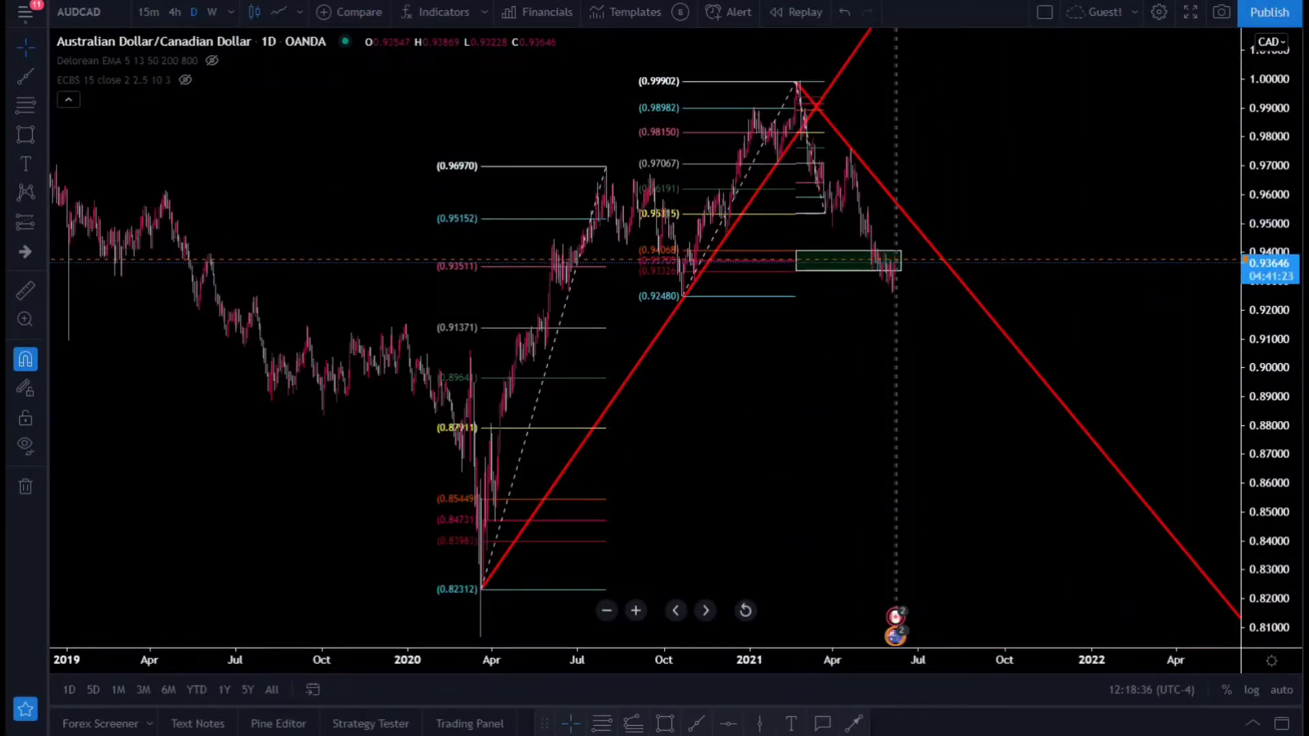
- Zoom and pan the chart toward higher prices and later dates
left_click_drag(934, 330, 889, 457)
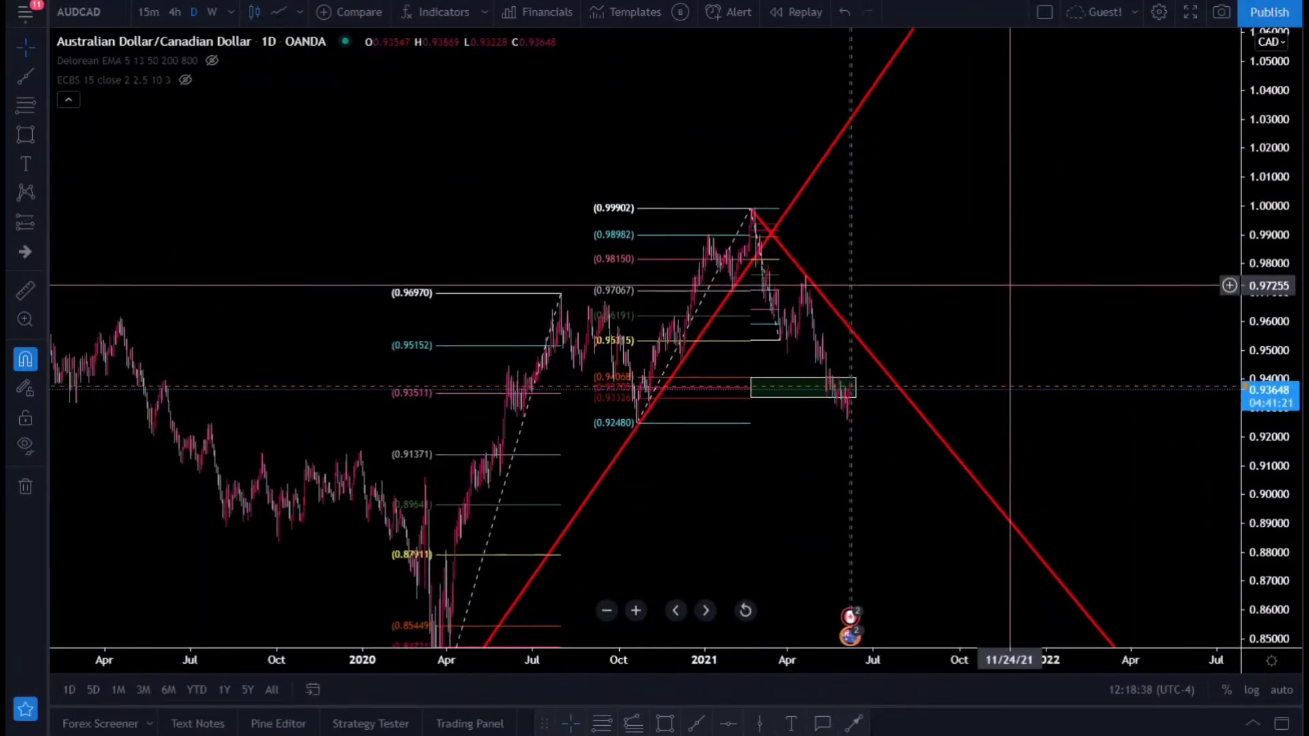
scroll(1010, 285, "up", 5)
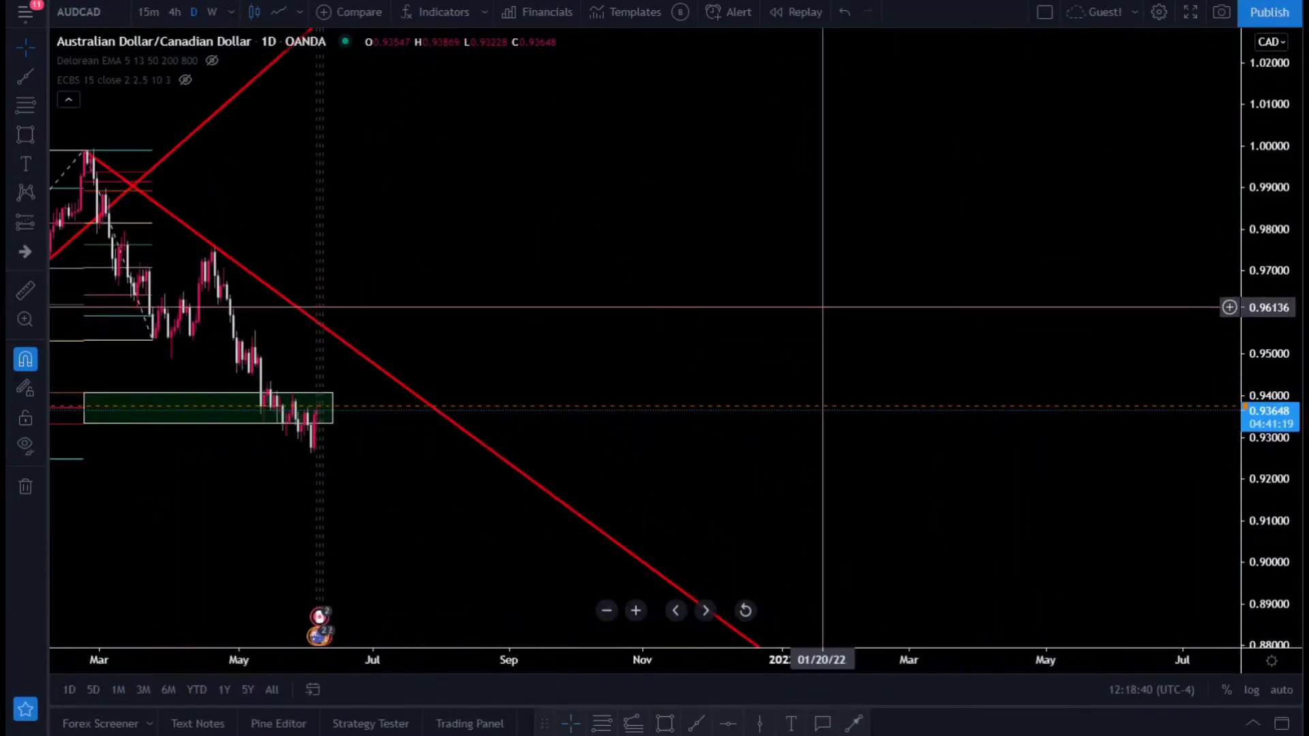
scroll(822, 307, "left", 10)
scroll(885, 260, "up", 4)
scroll(652, 272, "left", 4)
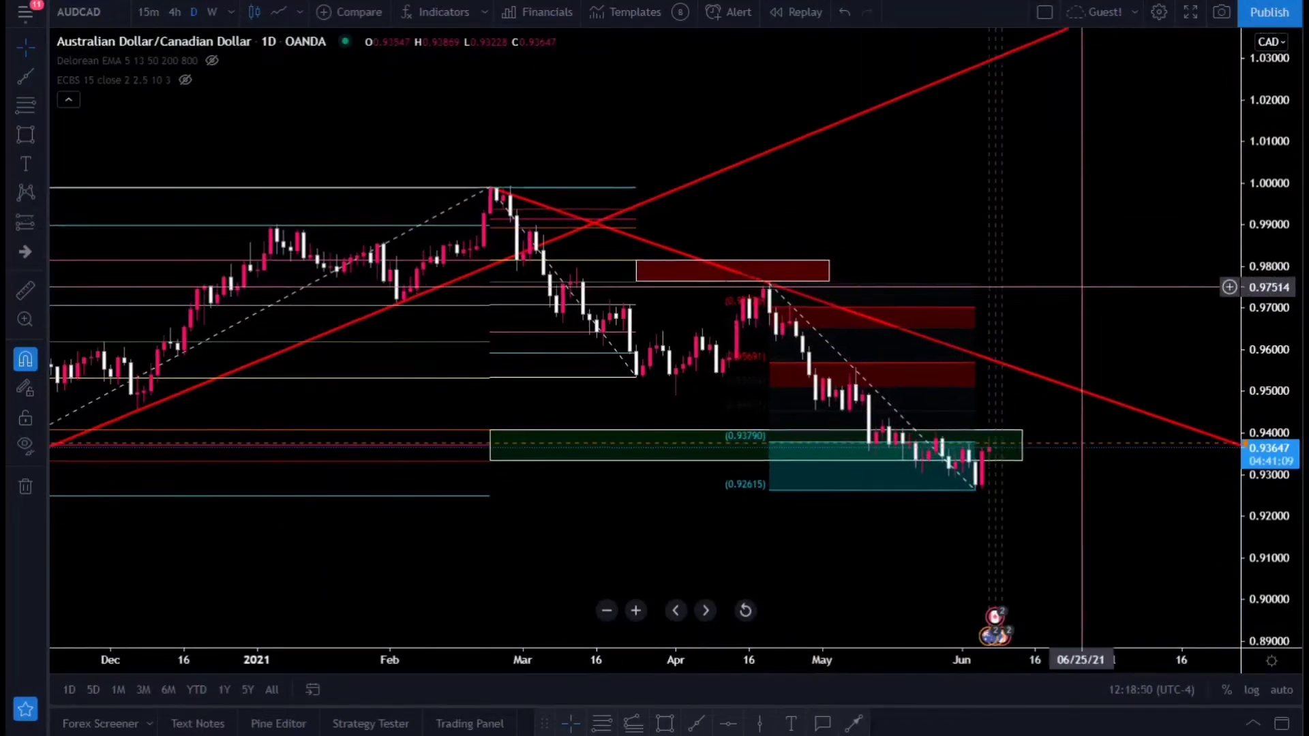
- Pan the daily chart to leave room for July and August ahead
left_click_drag(883, 366, 754, 325)
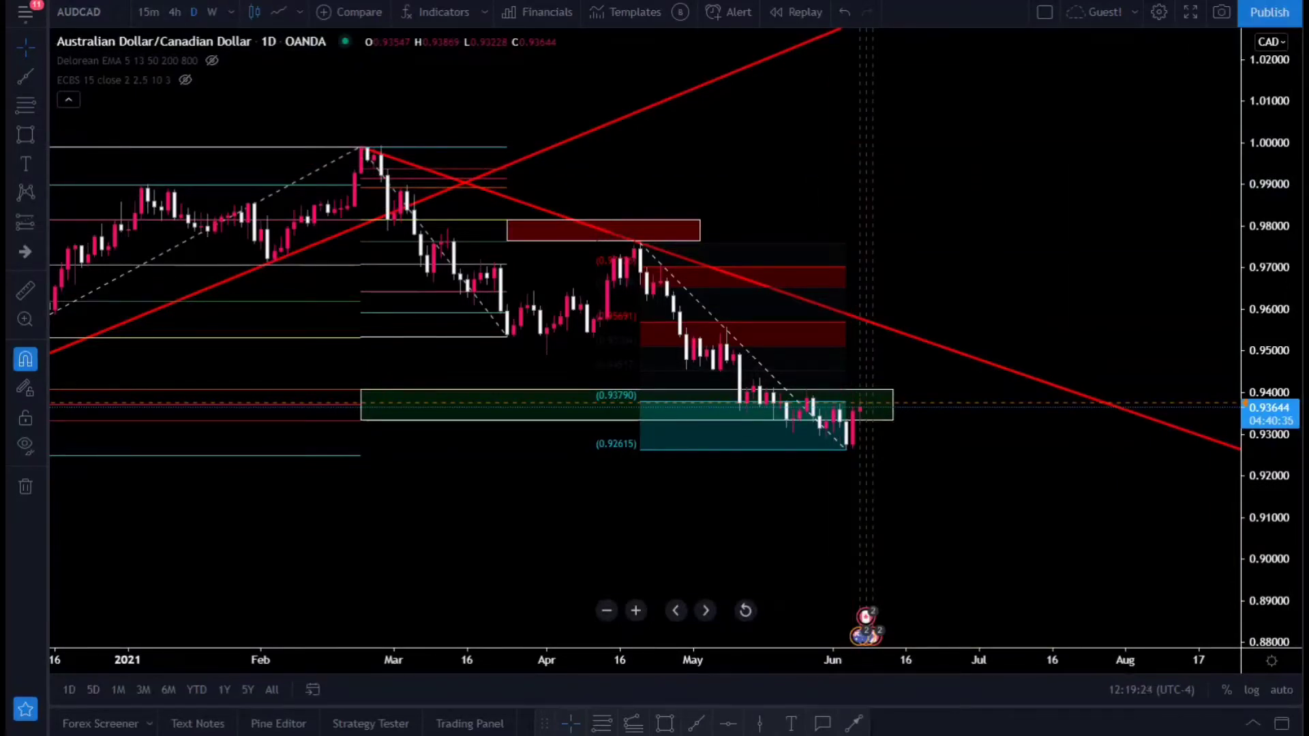
- Clear all drawings, switch AUDCAD to the 4-hour interval, and zoom out with room on the right
key("ctrl+alt+h")
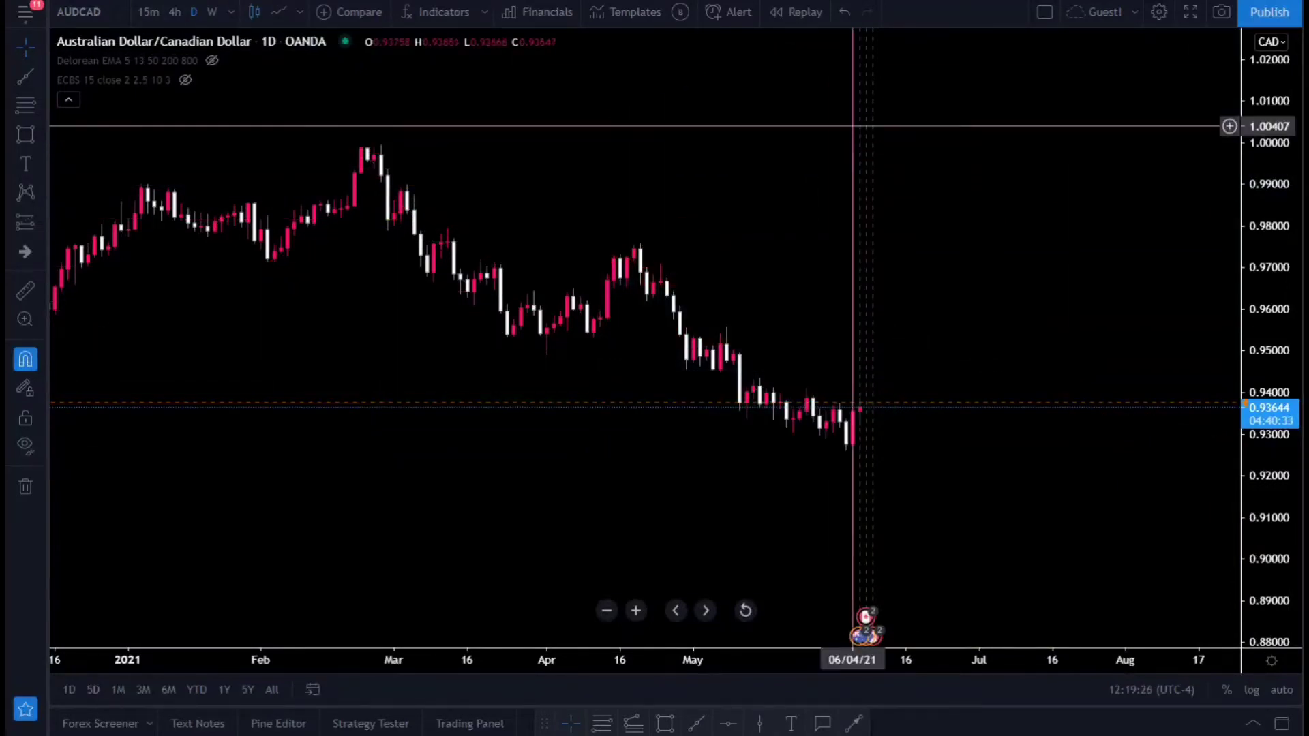
left_click(175, 12)
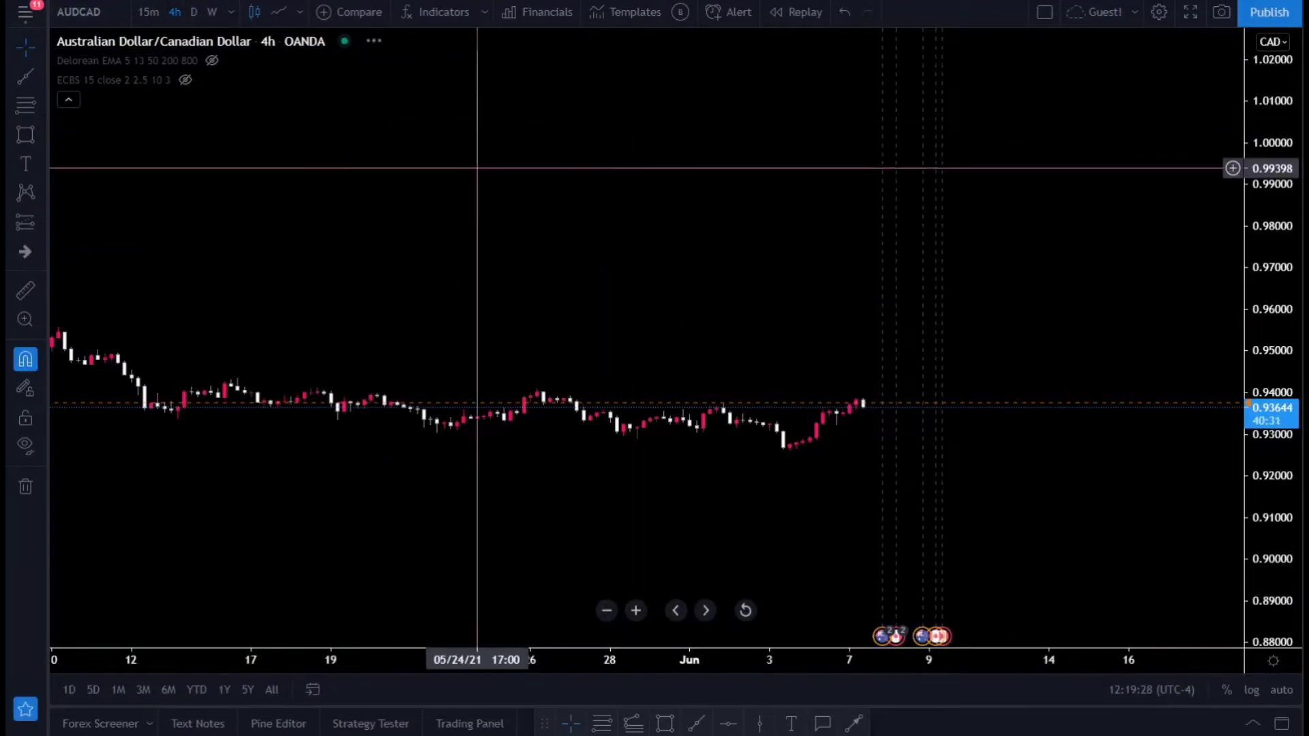
scroll(661, 213, "down", 5)
scroll(689, 200, "down", 10)
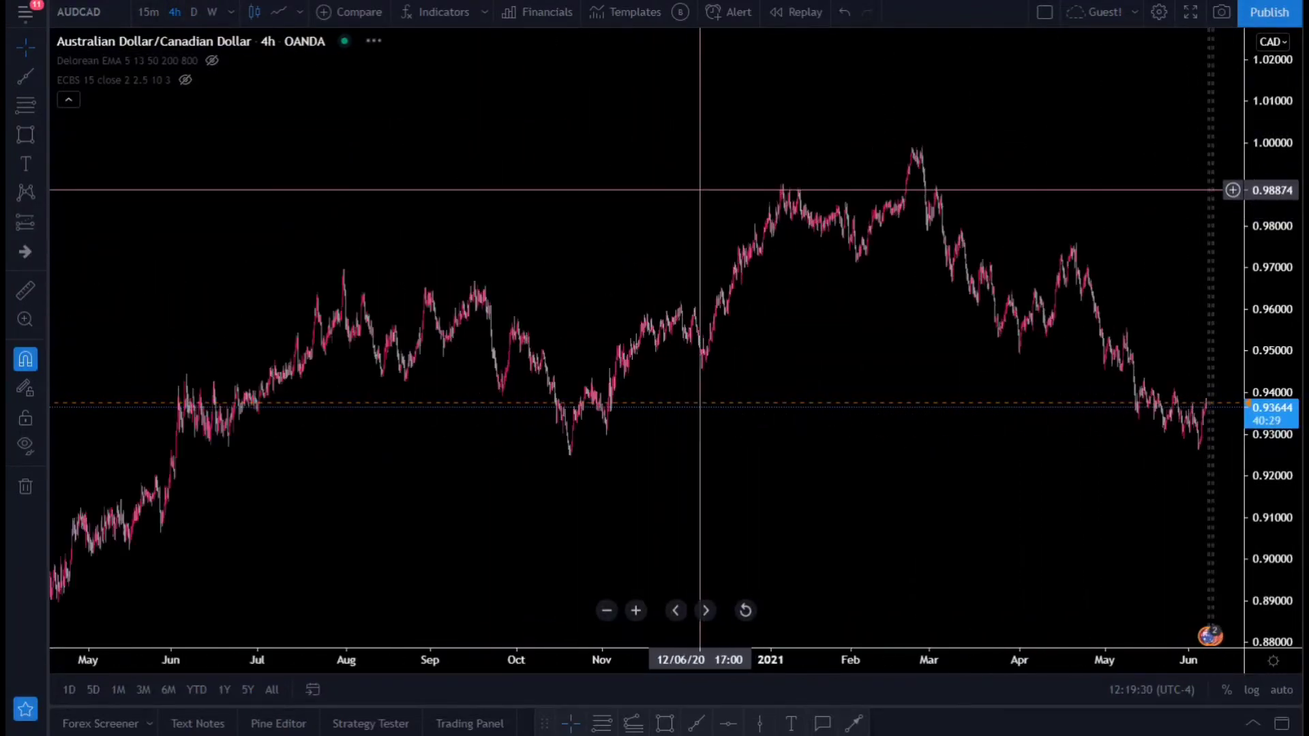
left_click_drag(737, 181, 520, 158)
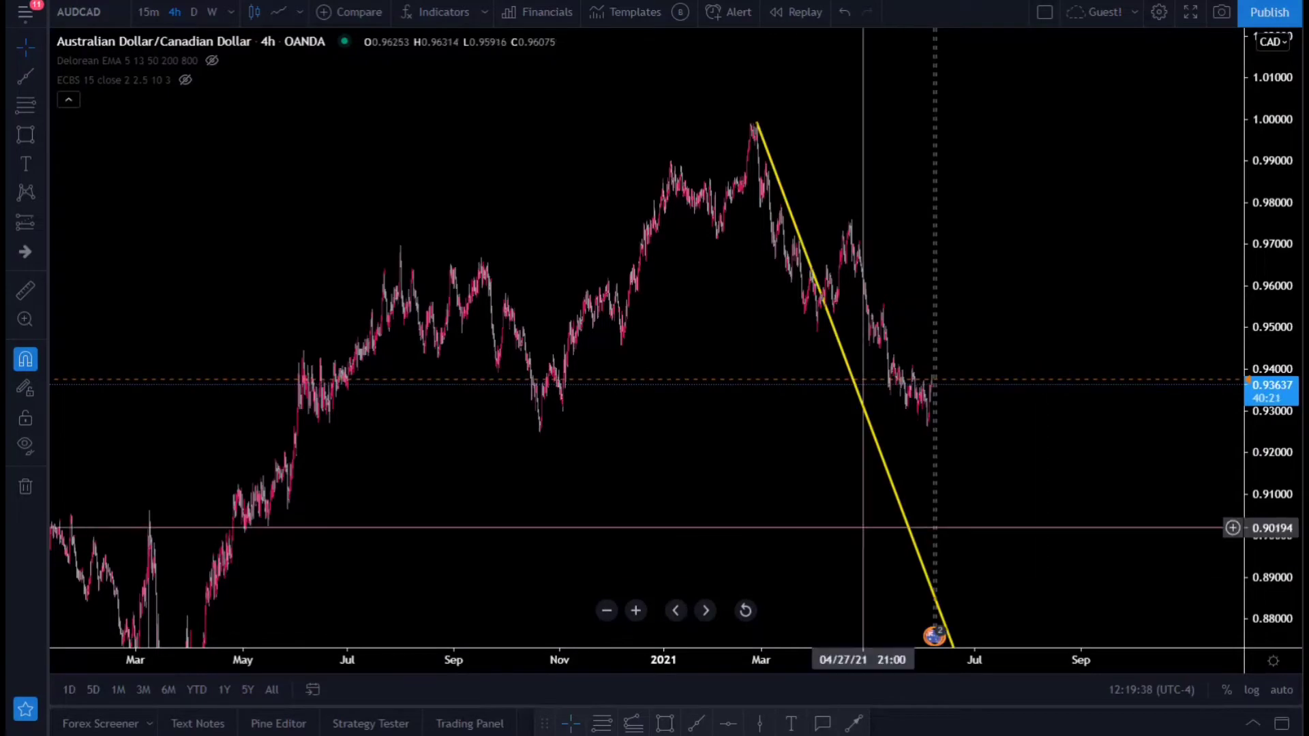
- Zoom and pan the 4-hour chart to center the March–May downtrend
scroll(642, 525, "up", 5)
left_click_drag(643, 525, 1133, 480)
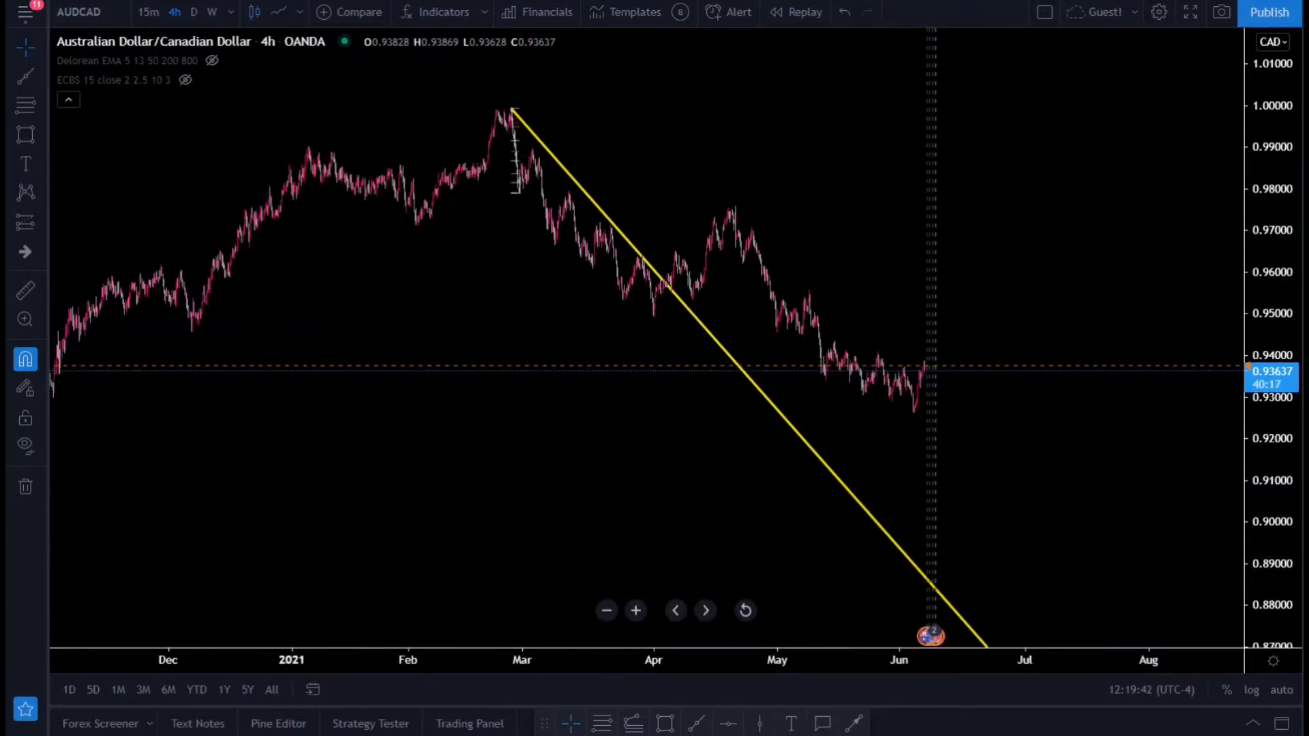
left_click_drag(622, 406, 1111, 345)
scroll(728, 450, "up", 3)
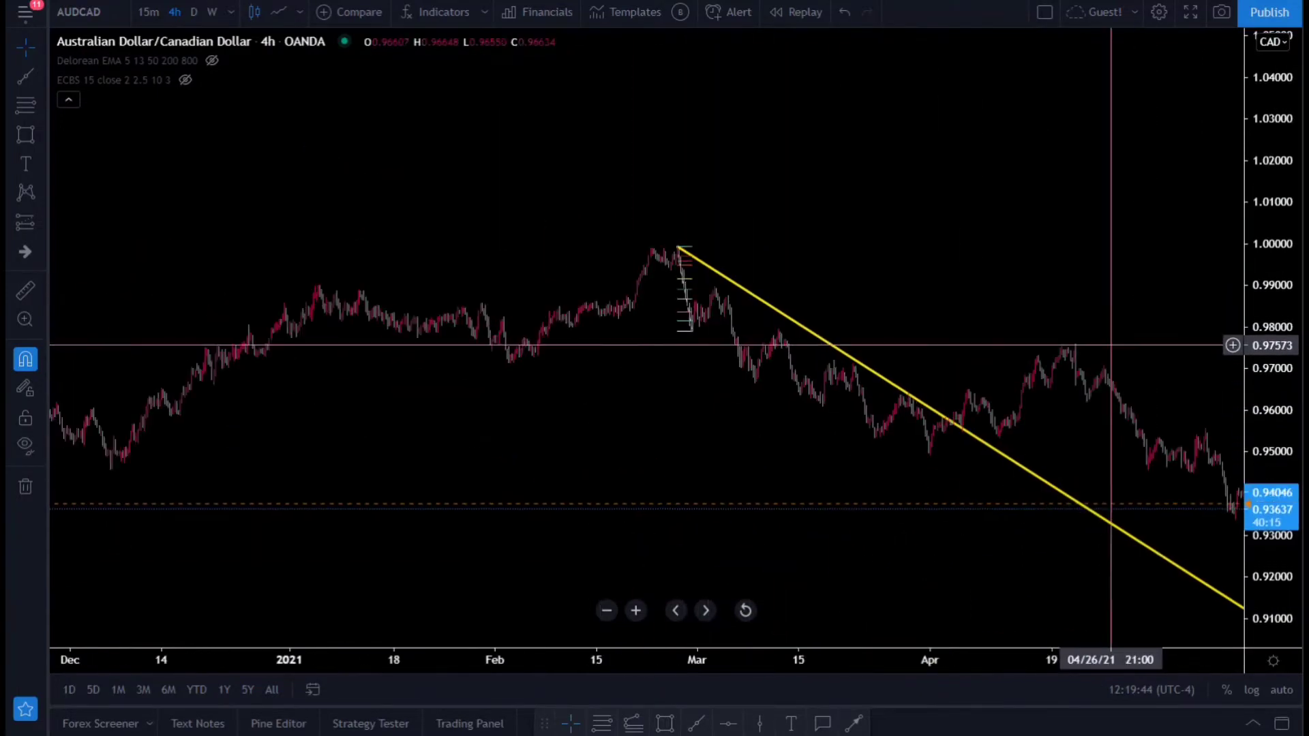
scroll(968, 326, "up", 3)
left_click_drag(964, 325, 609, 301)
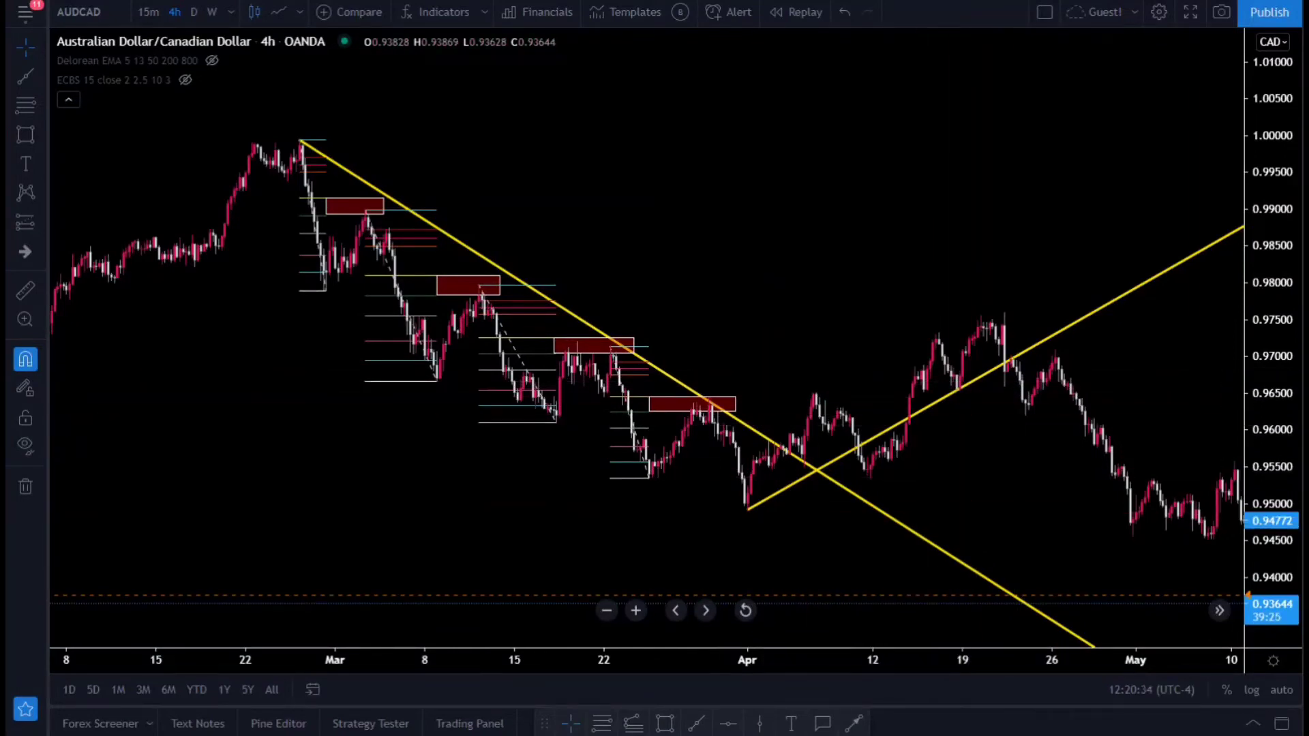
- Pan and zoom across the April–June price action to review the second yellow trendline
left_click_drag(1008, 473, 615, 433)
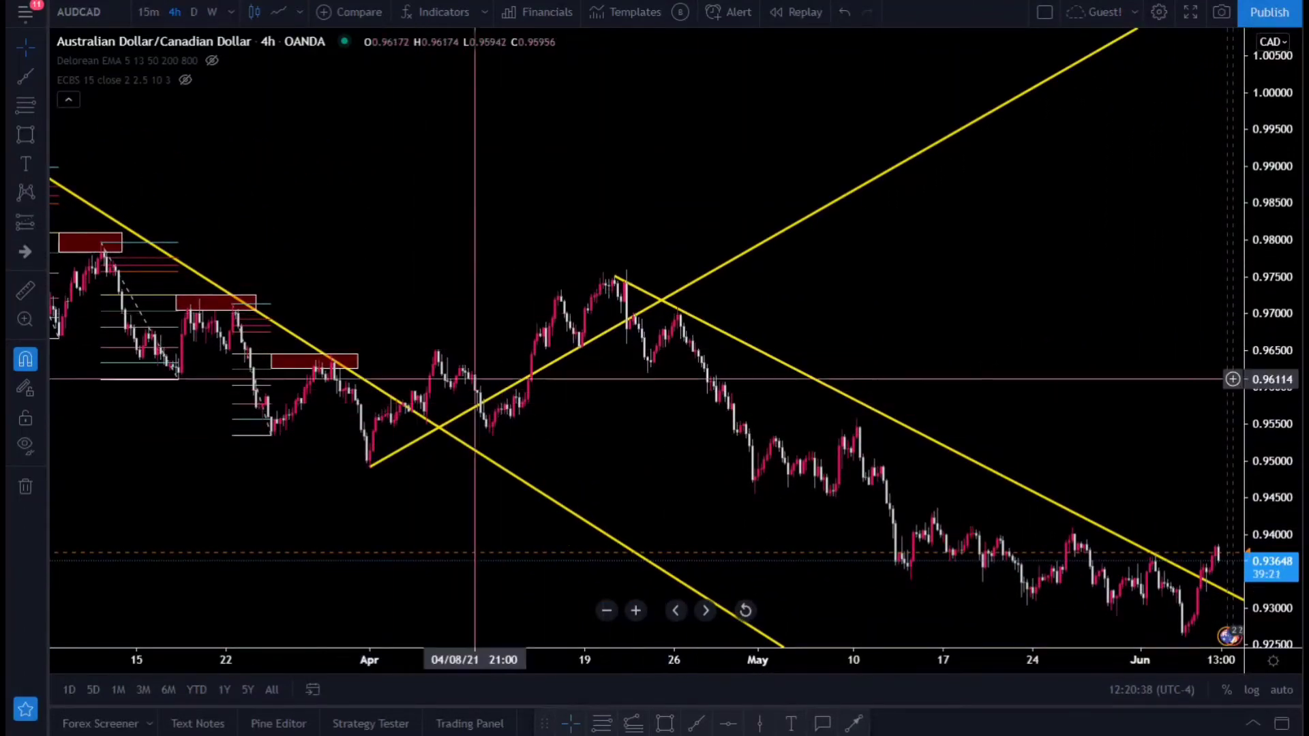
scroll(600, 375, "down", 2)
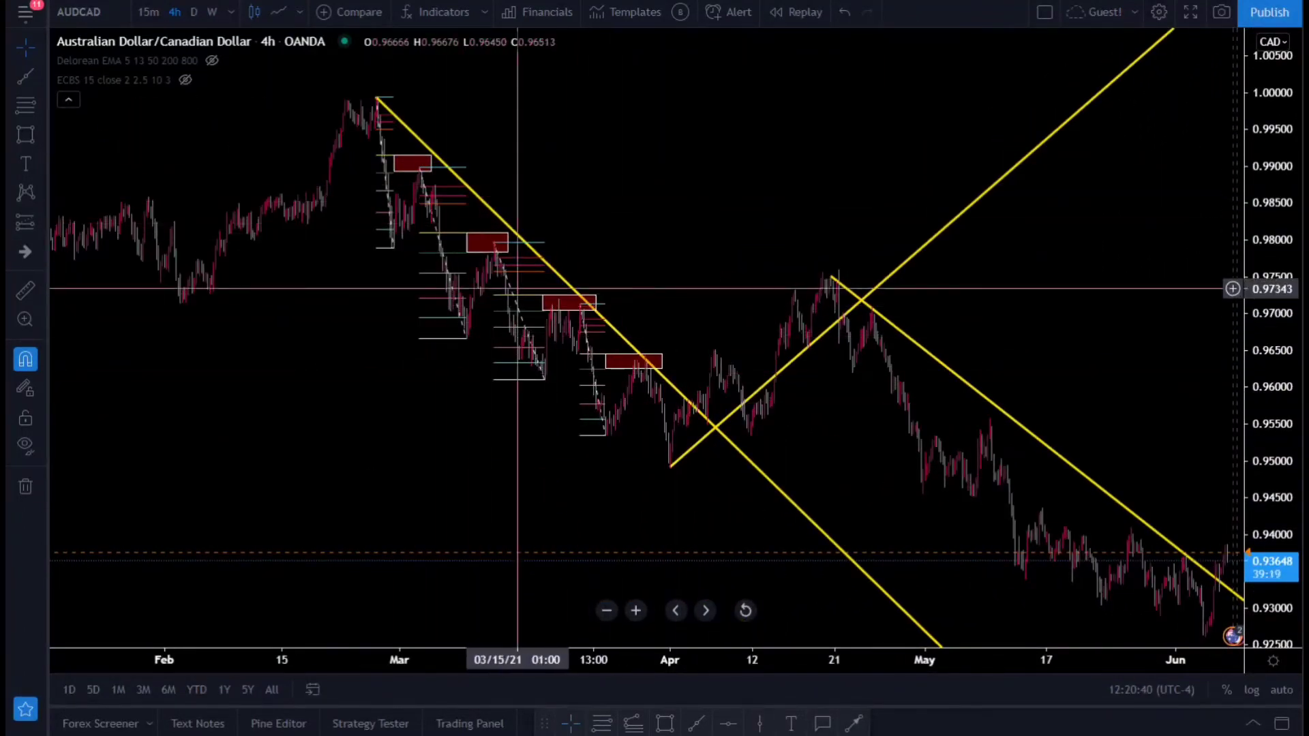
scroll(477, 281, "down", 2)
scroll(725, 386, "up", 4)
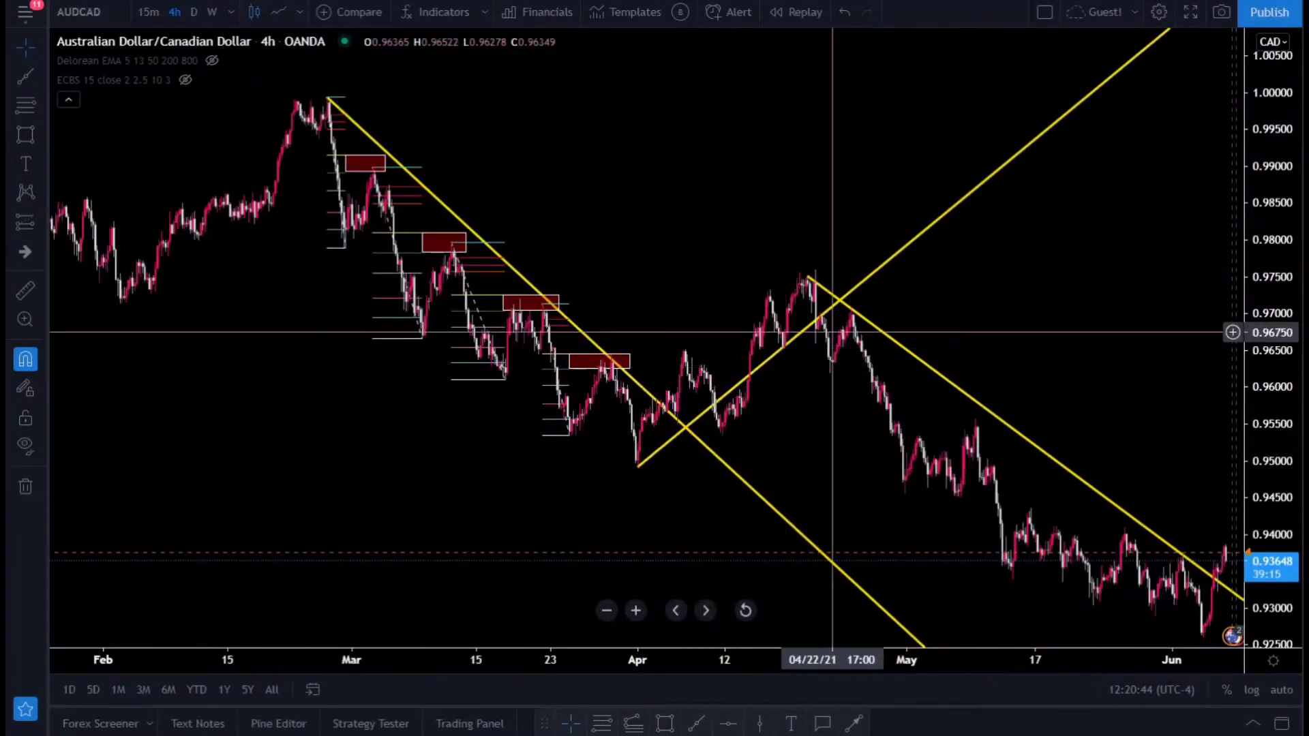
scroll(722, 368, "right", 3)
scroll(731, 379, "right", 2)
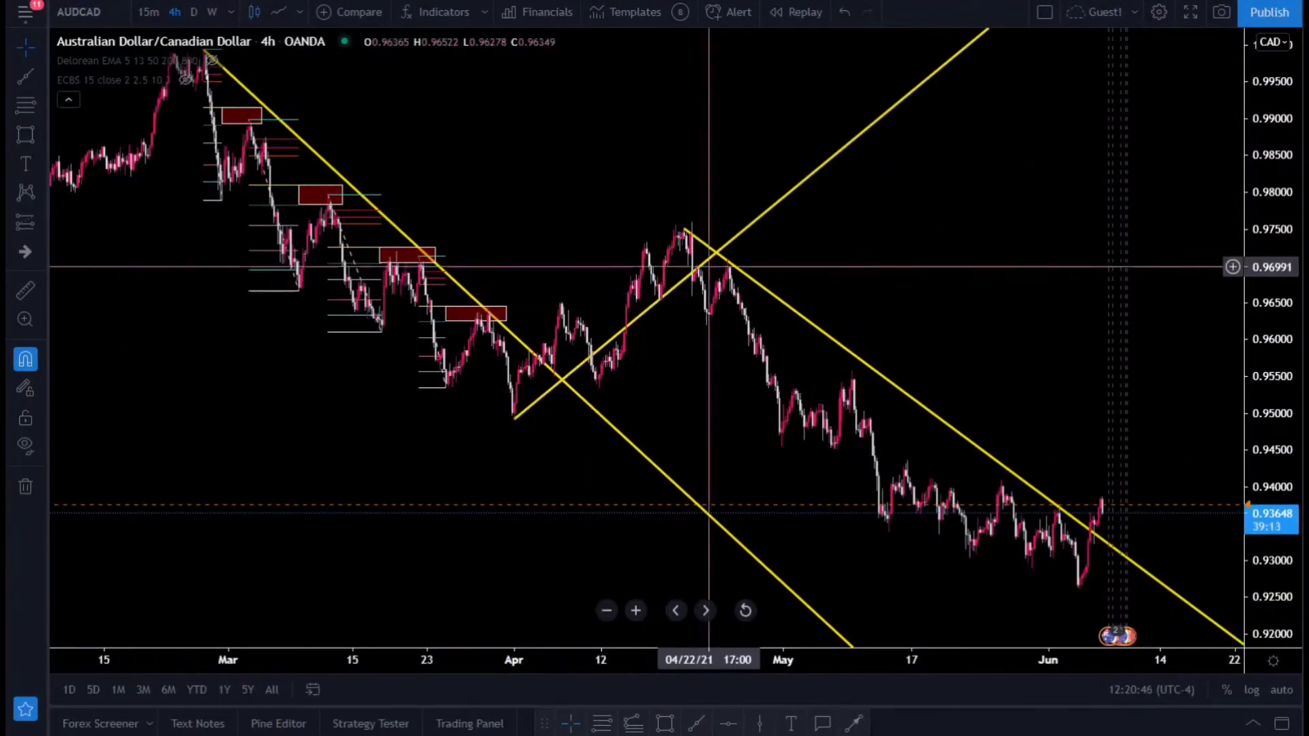
scroll(676, 358, "right", 2)
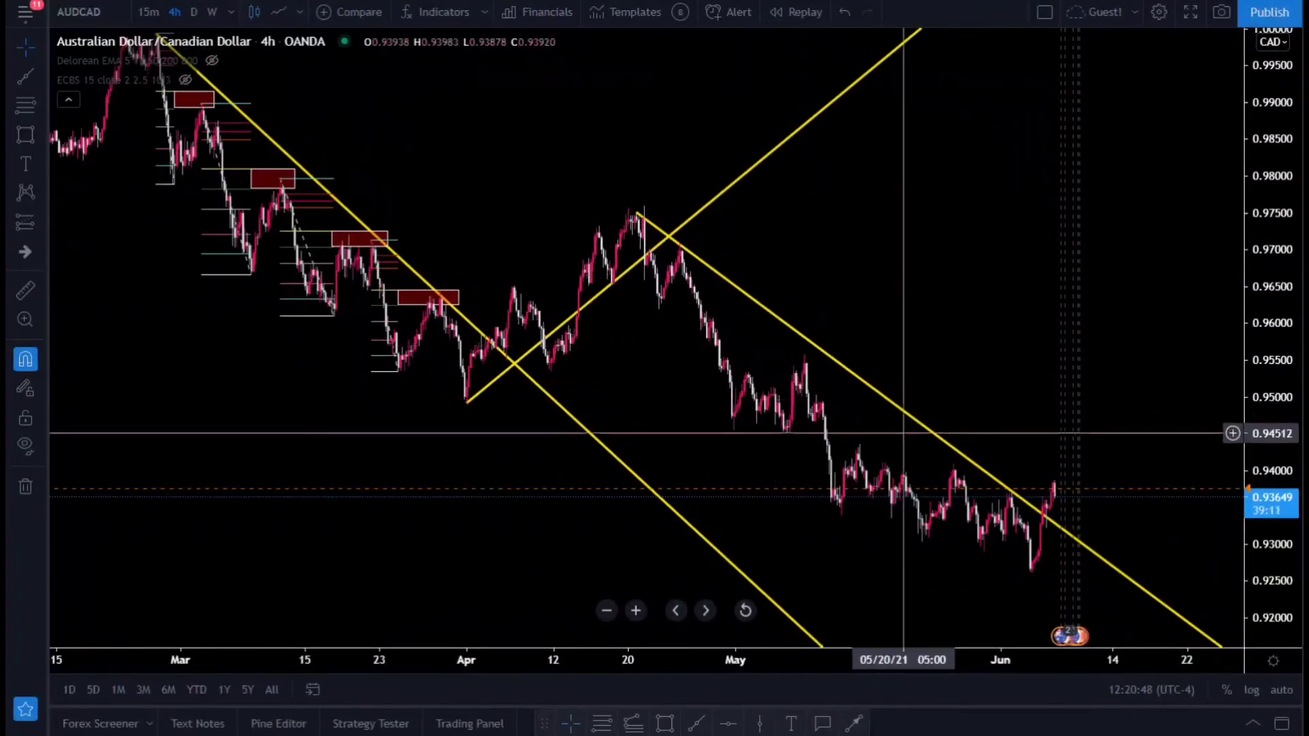
scroll(981, 520, "right", 2)
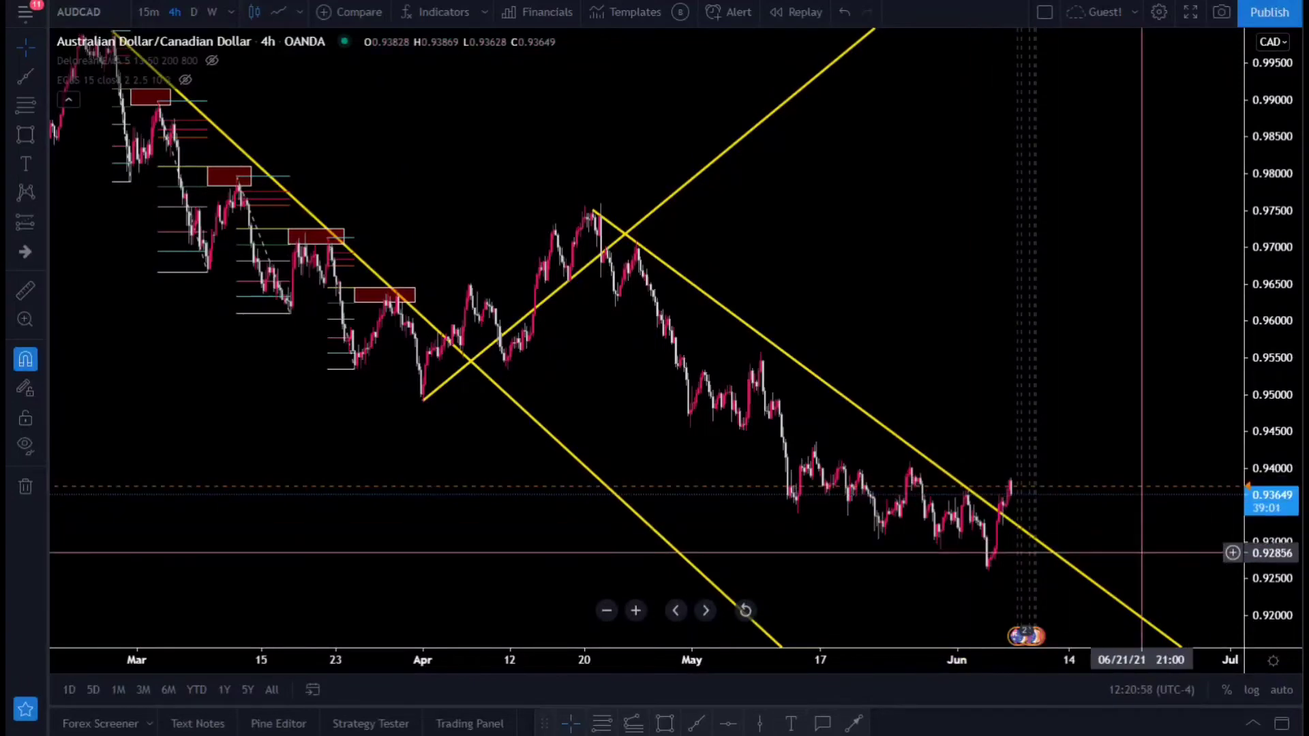
scroll(968, 540, "right", 2)
scroll(968, 541, "right", 4)
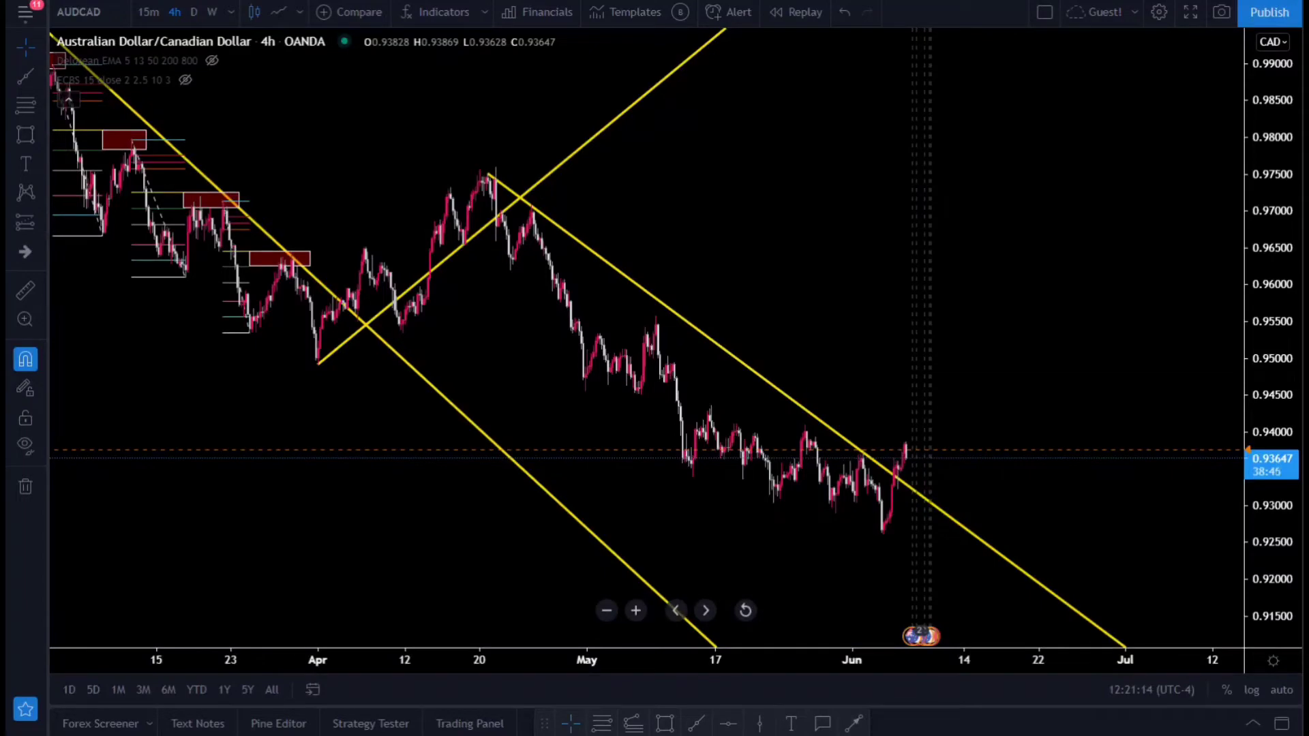
- Zoom into the most recent bars and center the late-May price action
scroll(954, 351, "up", 5)
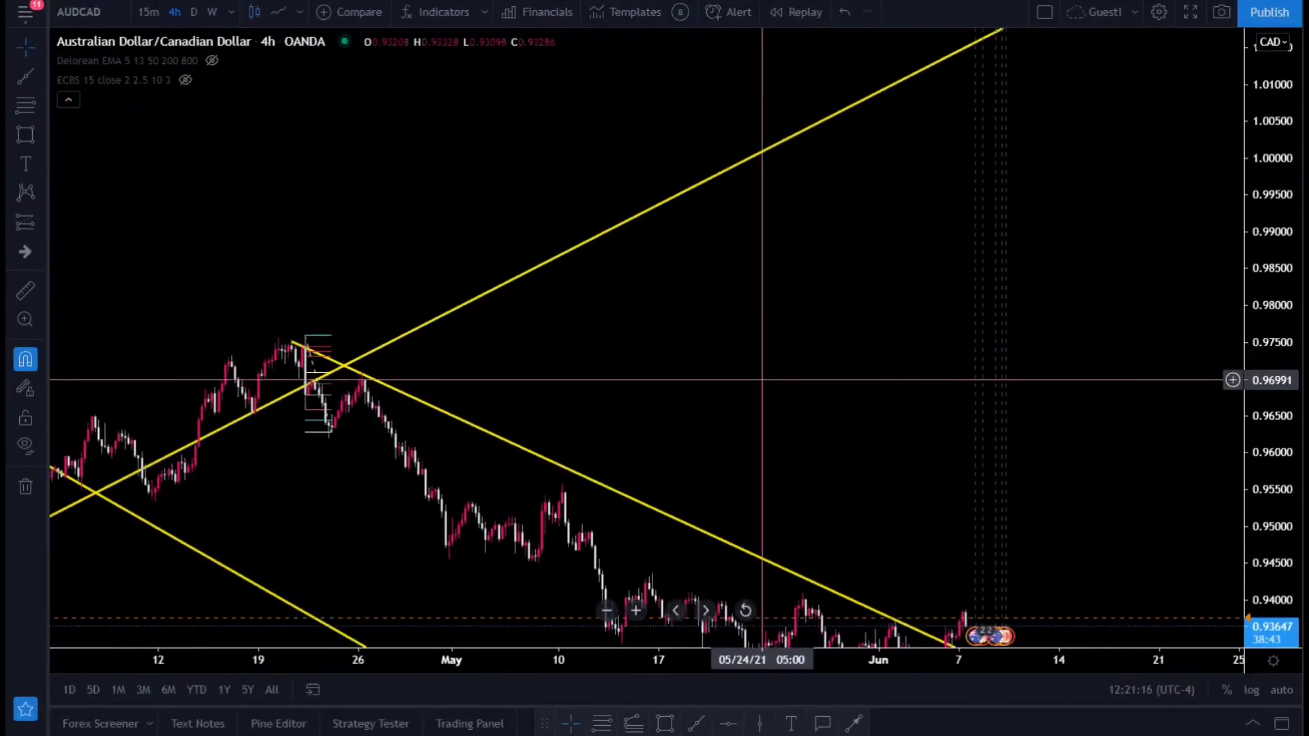
scroll(878, 262, "up", 2)
left_click_drag(723, 218, 624, 180)
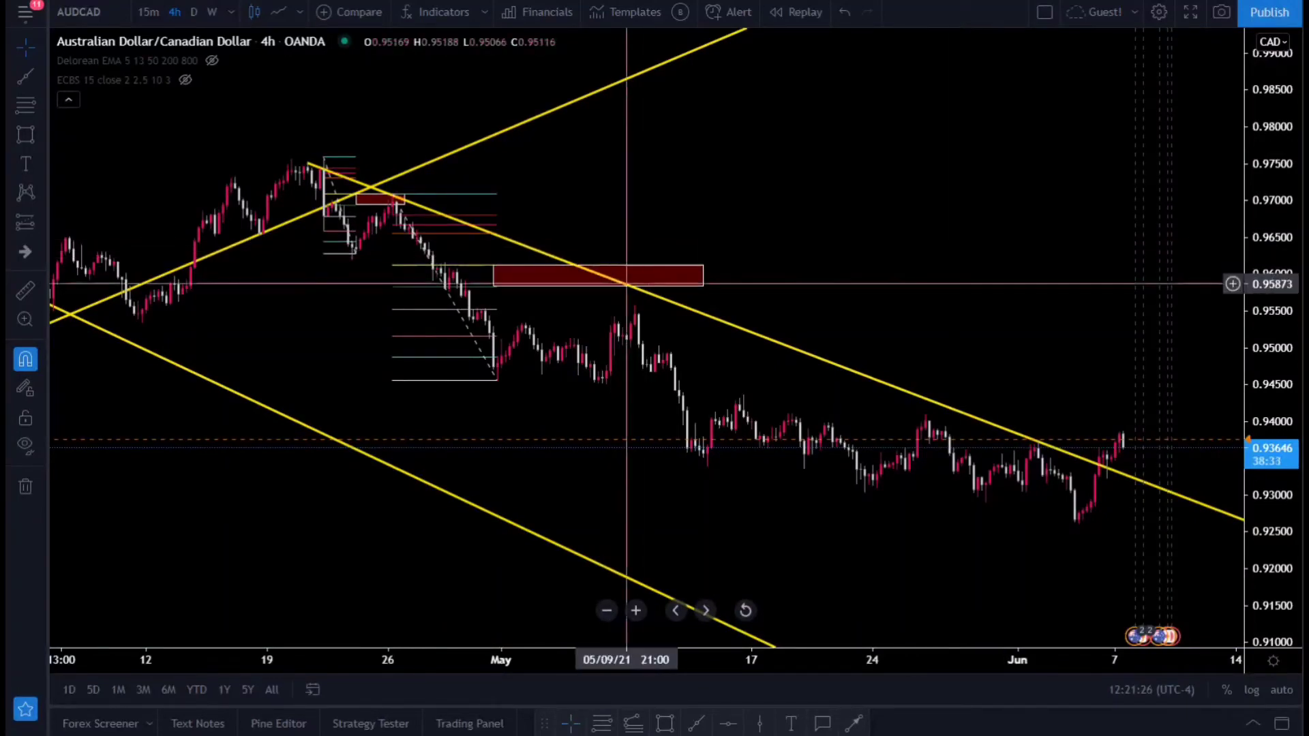
scroll(999, 286, "right", 3)
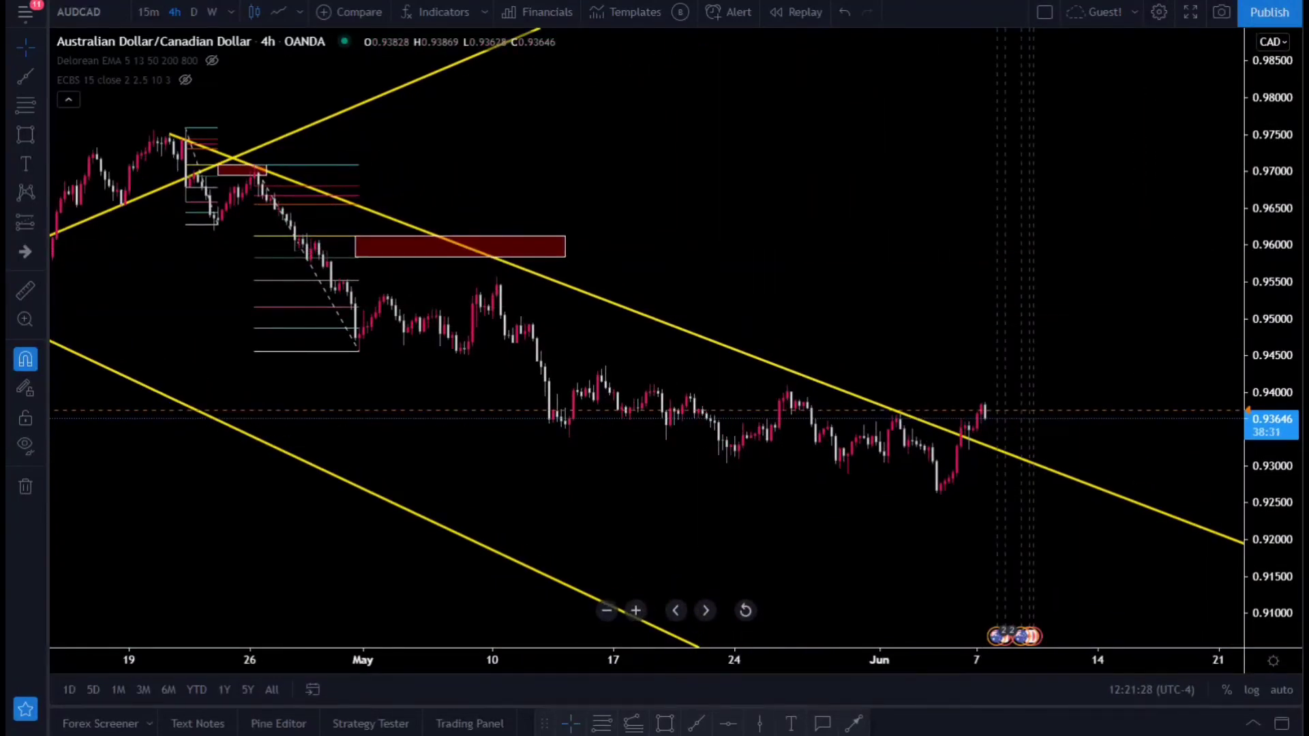
scroll(903, 413, "right", 5)
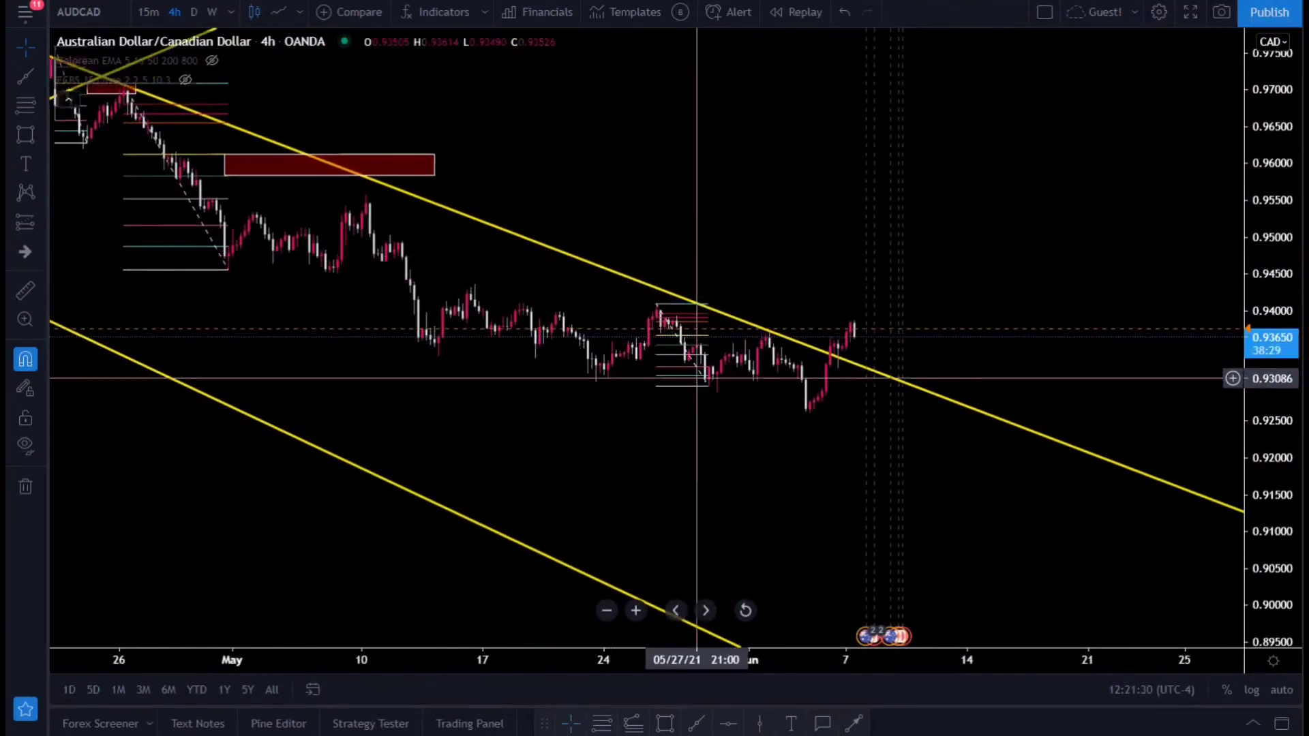
scroll(690, 419, "up", 1)
left_click_drag(690, 419, 709, 443)
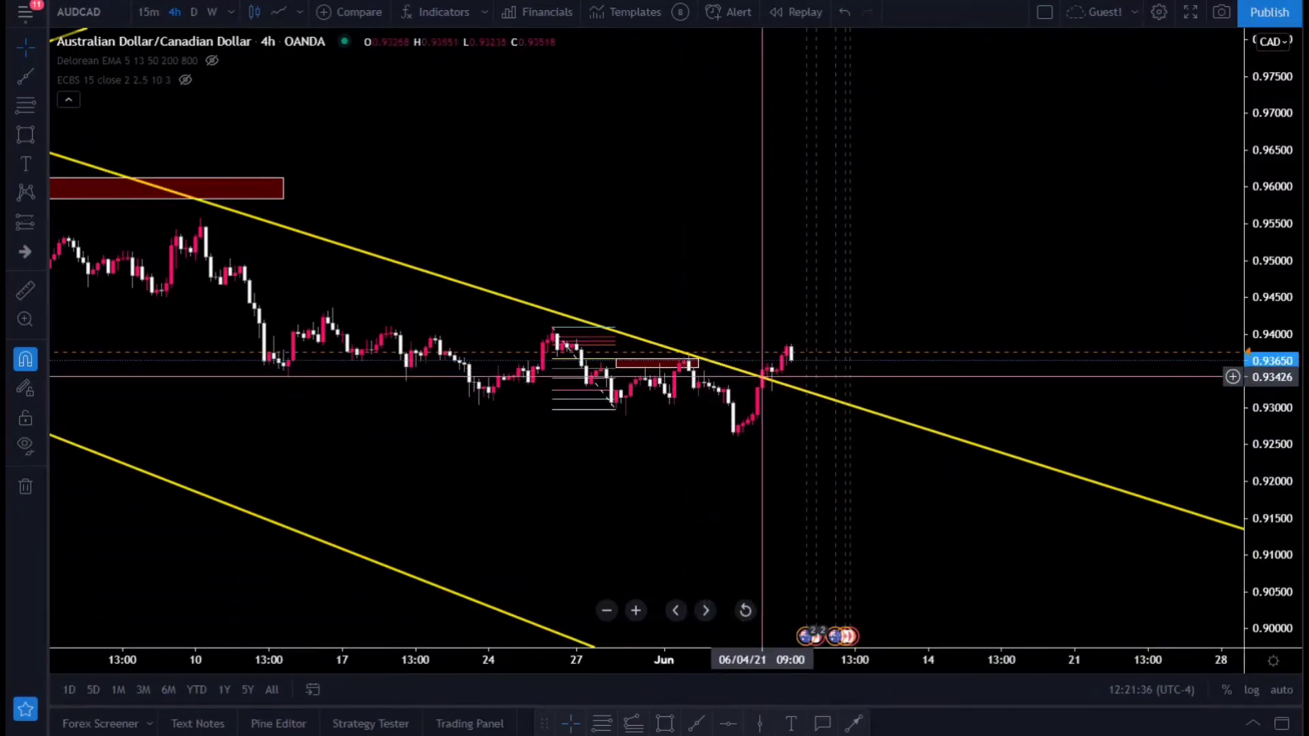
- Zoom in and drag a zoom box over the June 1–7 candles
scroll(879, 357, "down", 5)
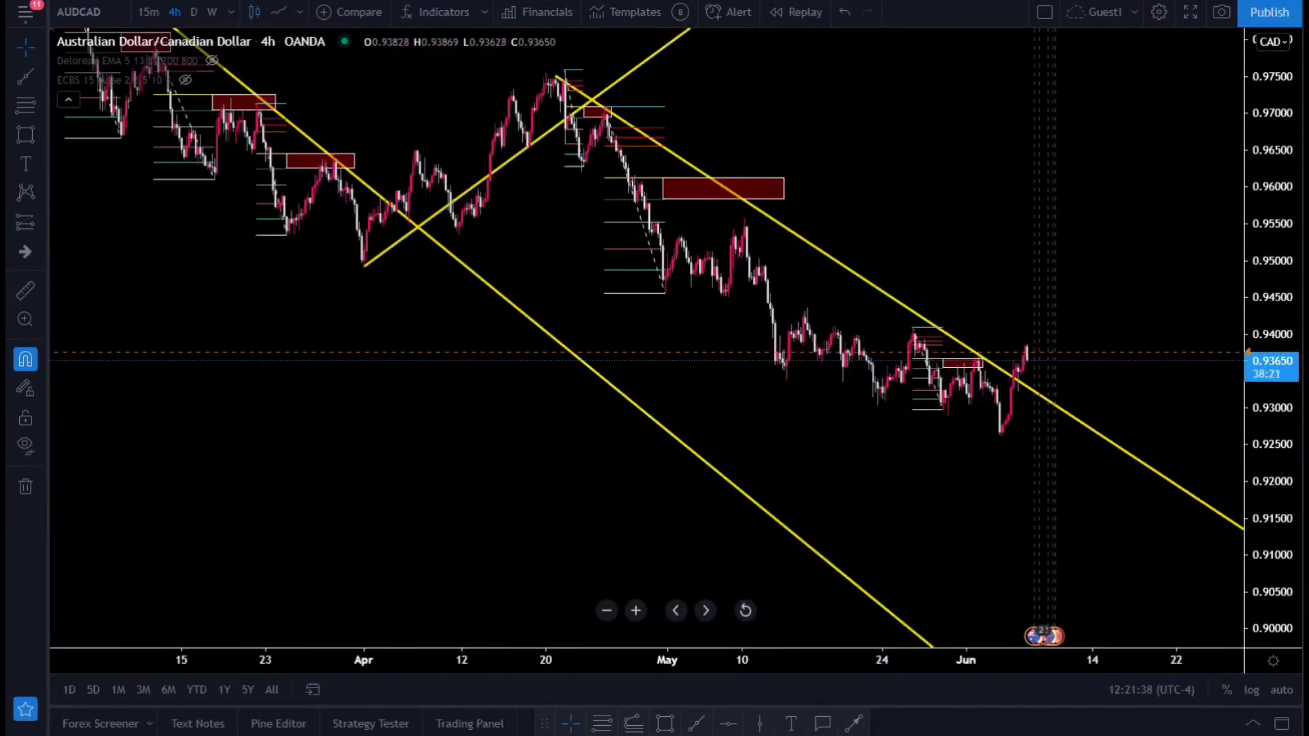
scroll(886, 423, "up", 5)
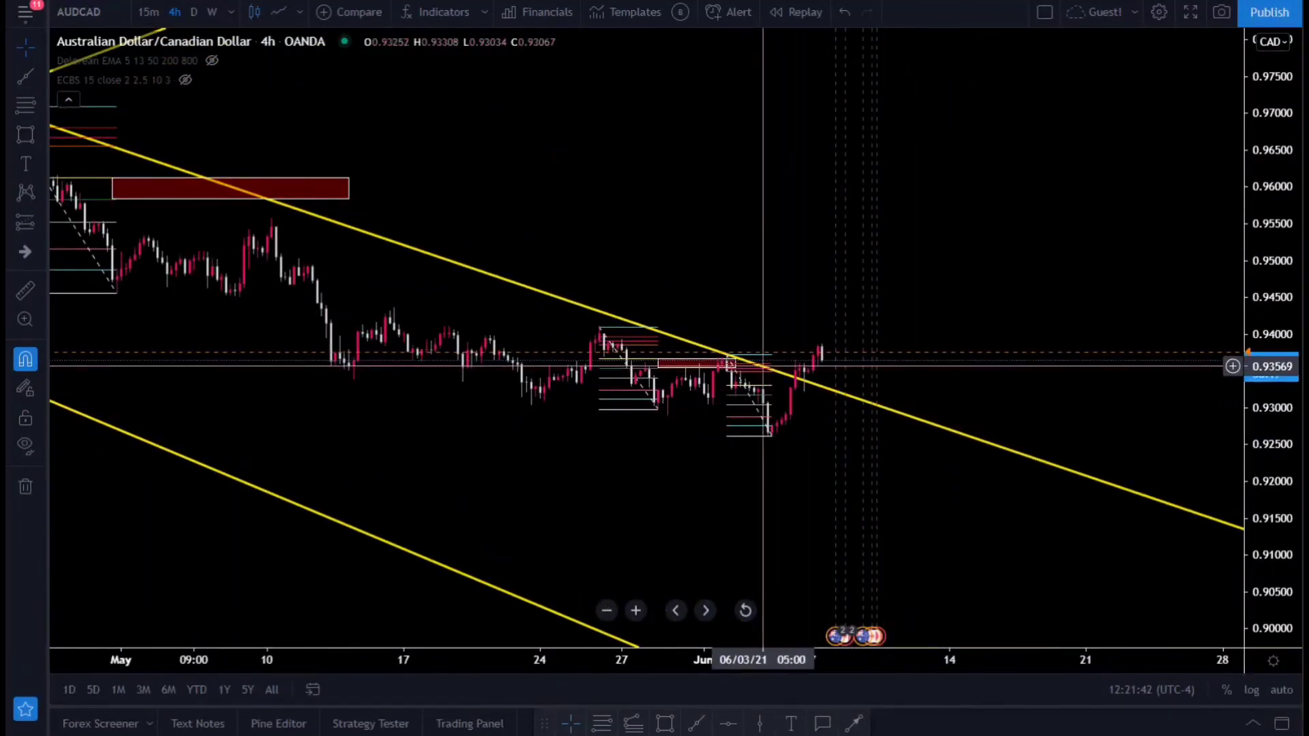
scroll(961, 367, "up", 4)
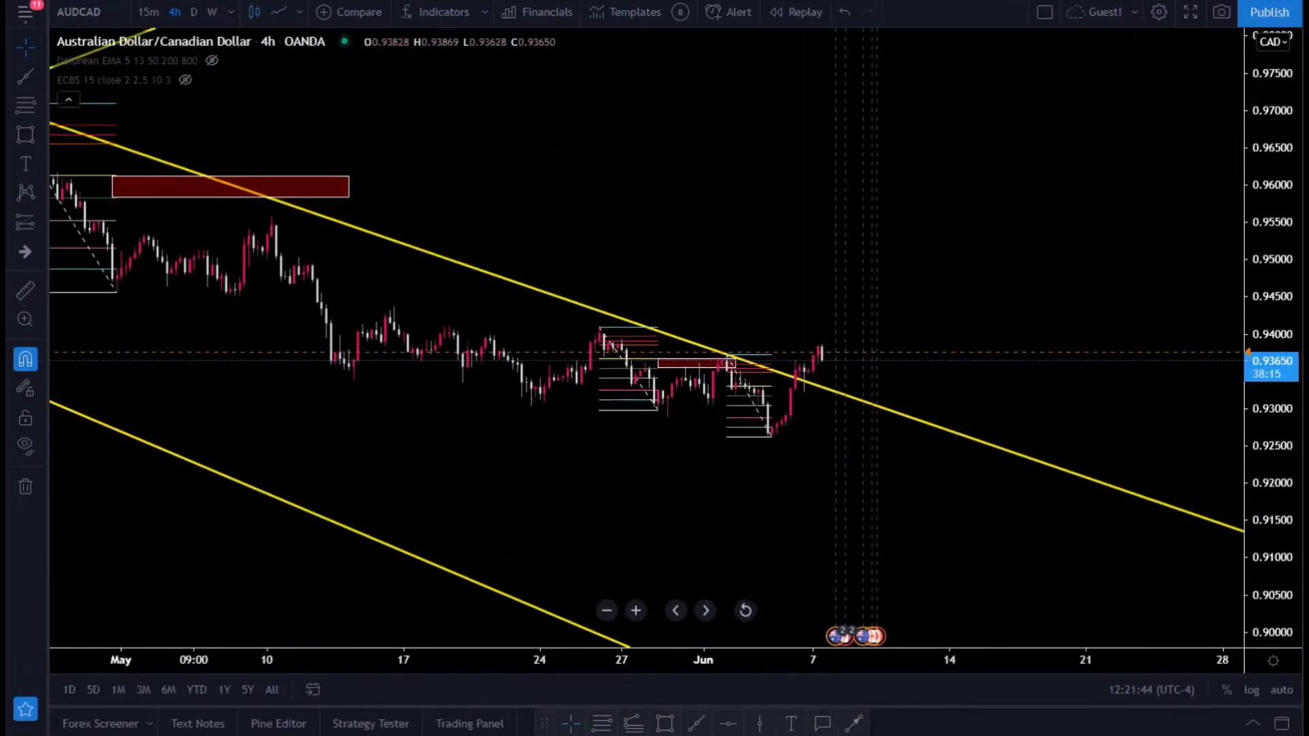
scroll(961, 367, "up", 3)
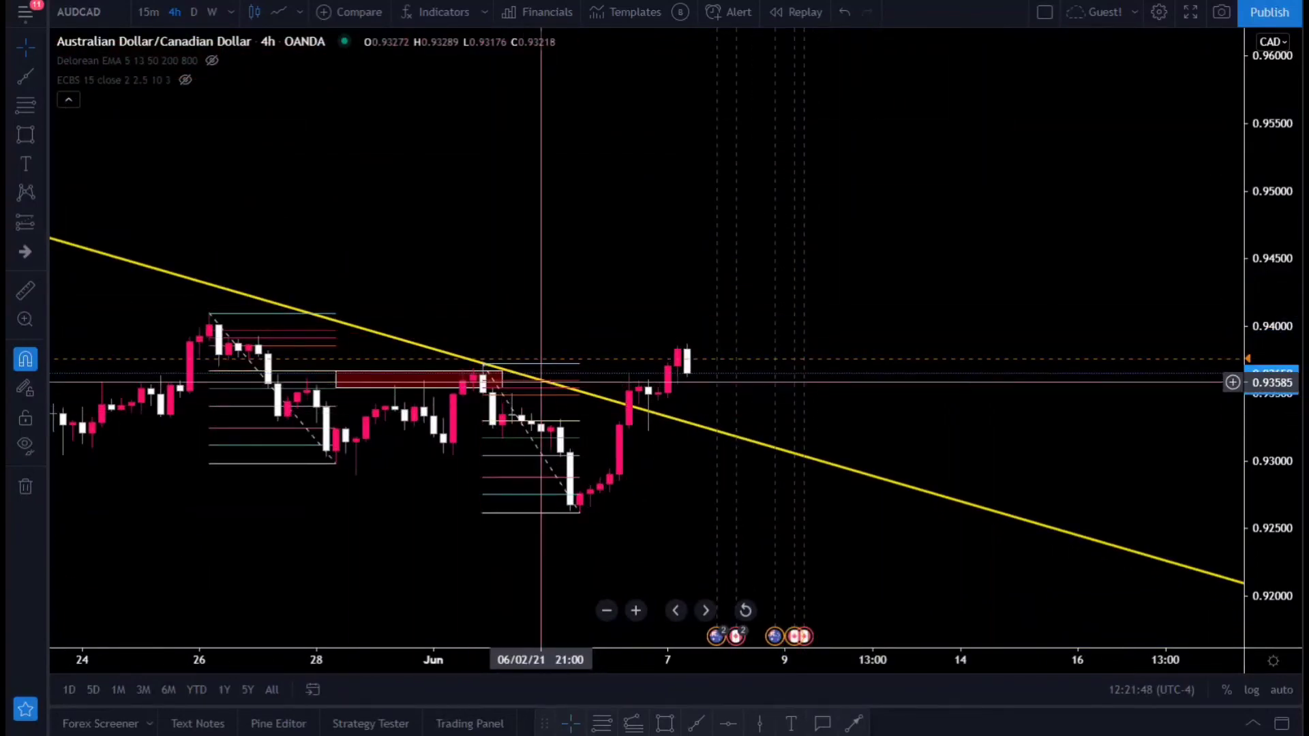
left_click_drag(461, 345, 742, 540)
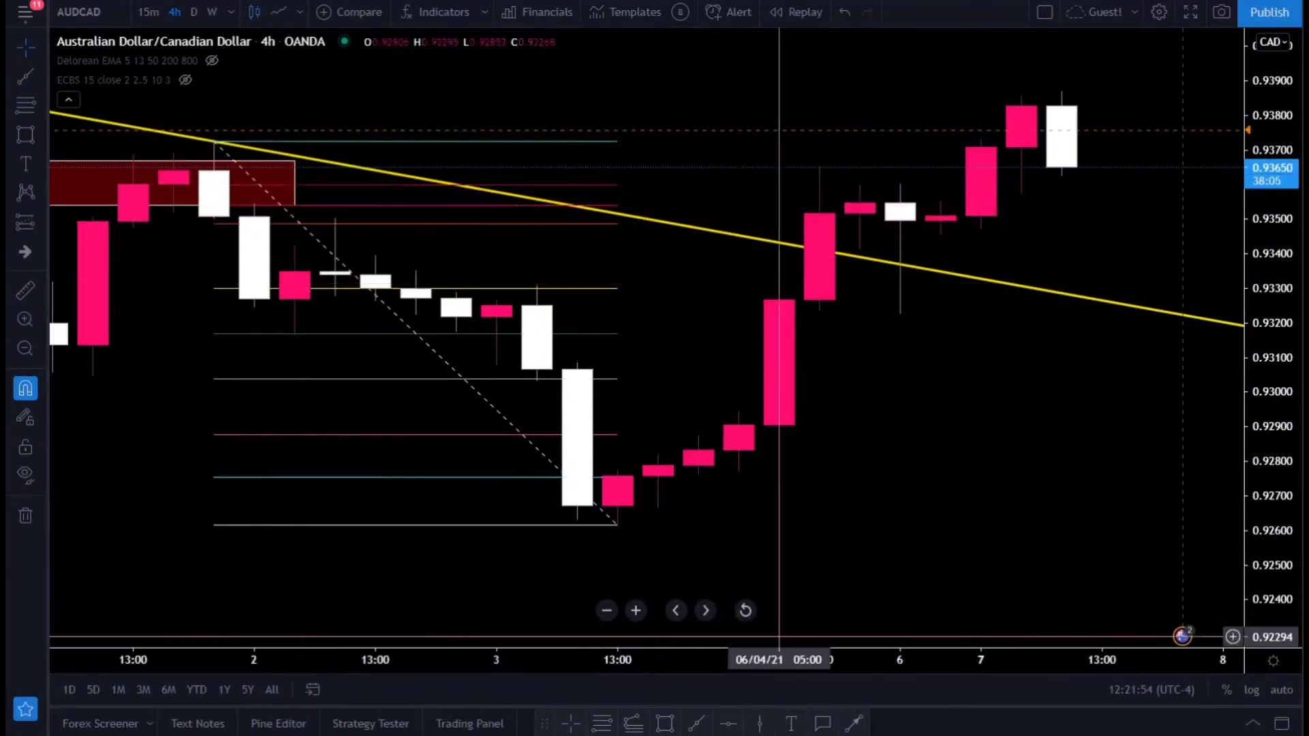
- Draw a June 3–7 rectangle with Magnet off, delete it, and zoom back out
key("alt+shift+r")
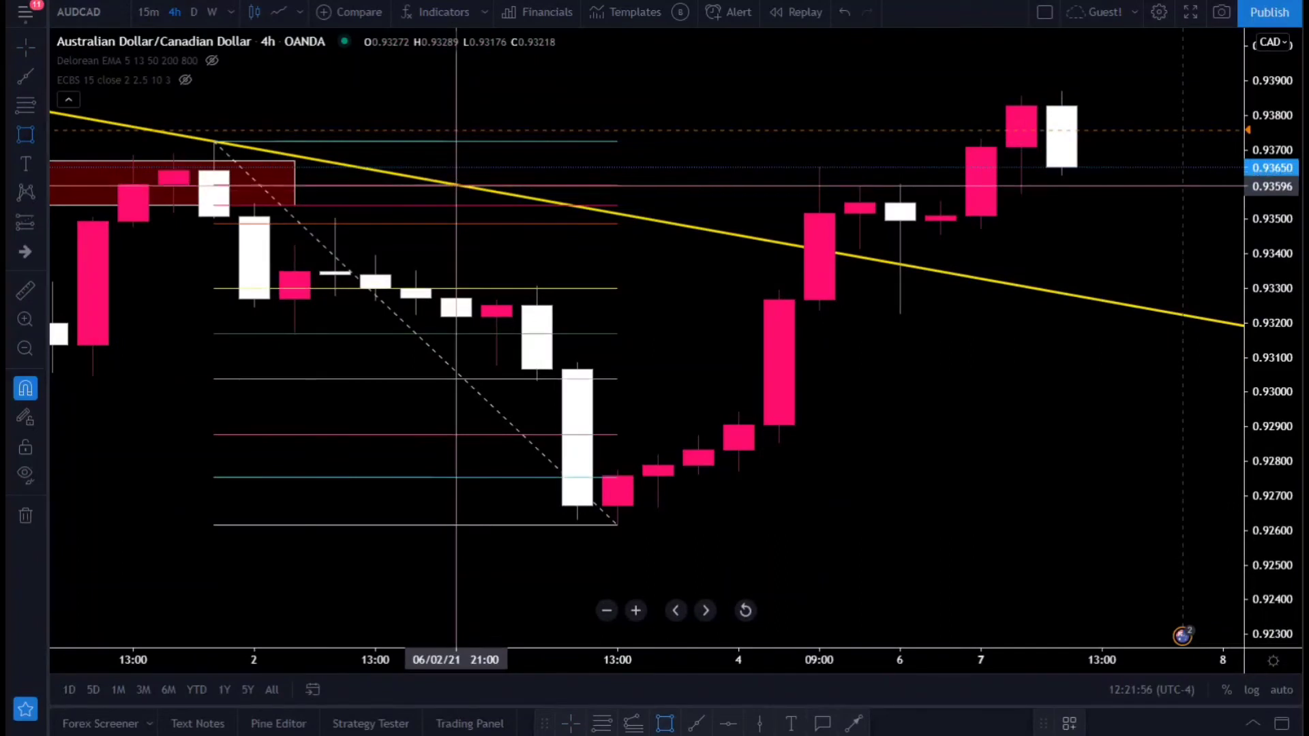
left_click(25, 387)
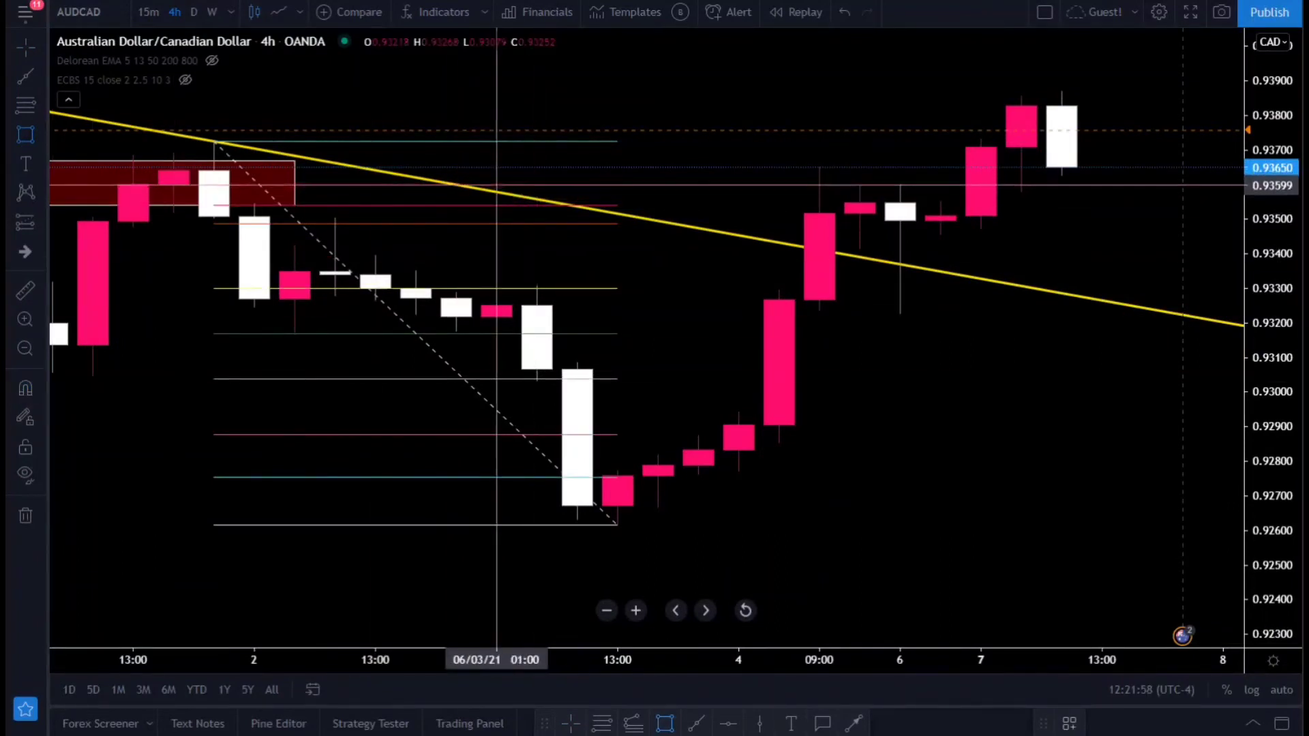
mouse_move(496, 185)
left_mouse_down()
mouse_move(818, 228)
mouse_move(1061, 223)
mouse_move(1062, 239)
mouse_move(1061, 223)
left_mouse_up()
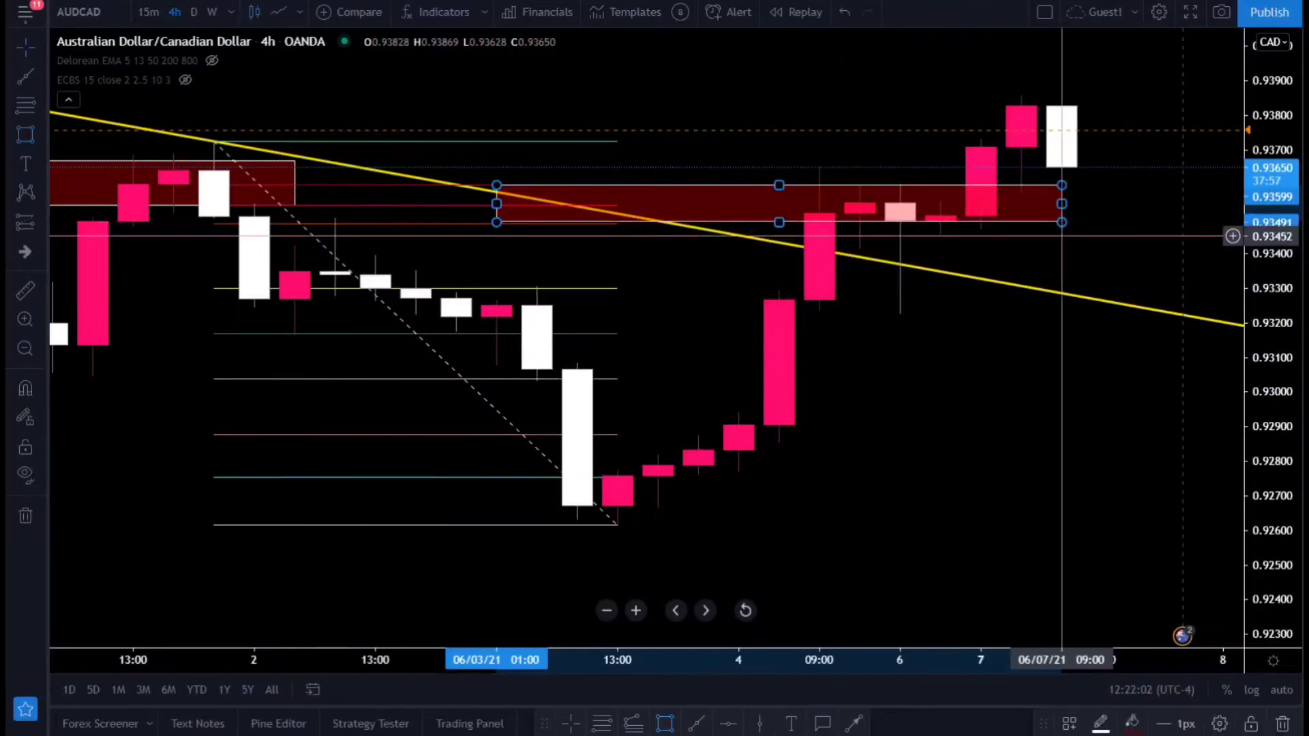
key("Delete")
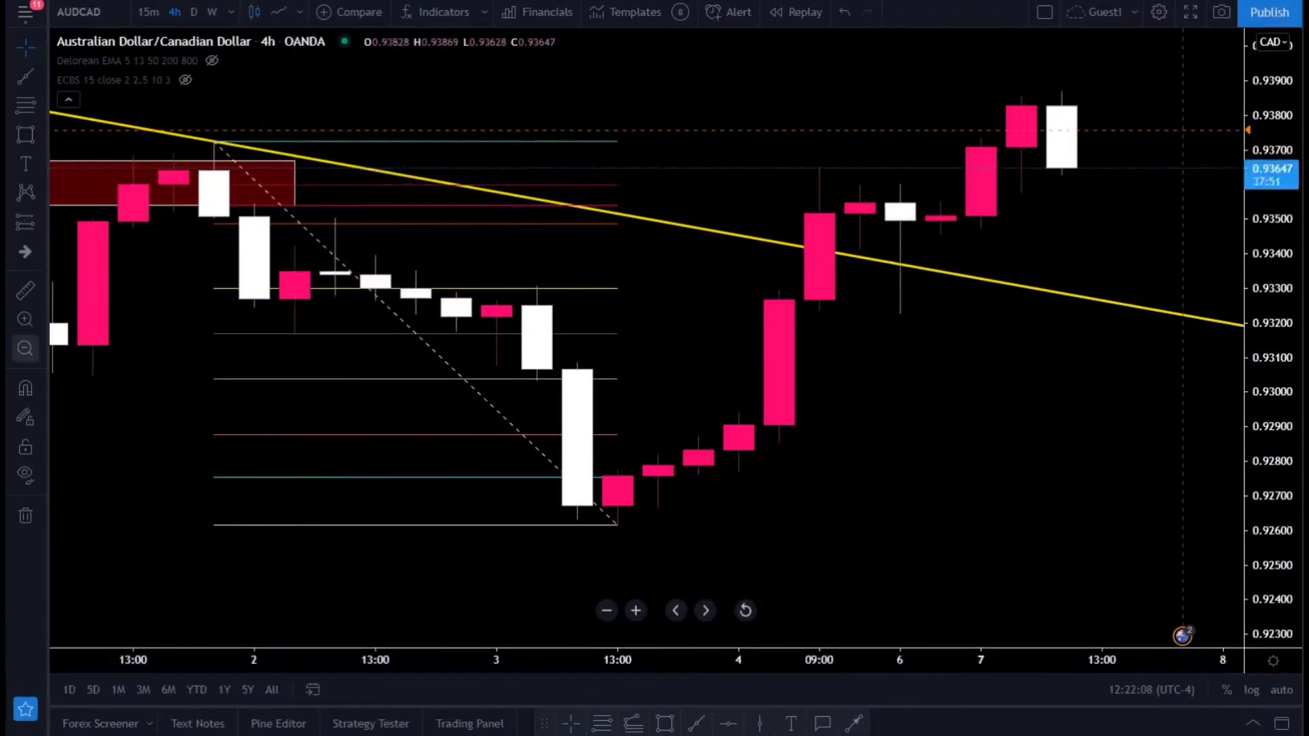
left_click(25, 348)
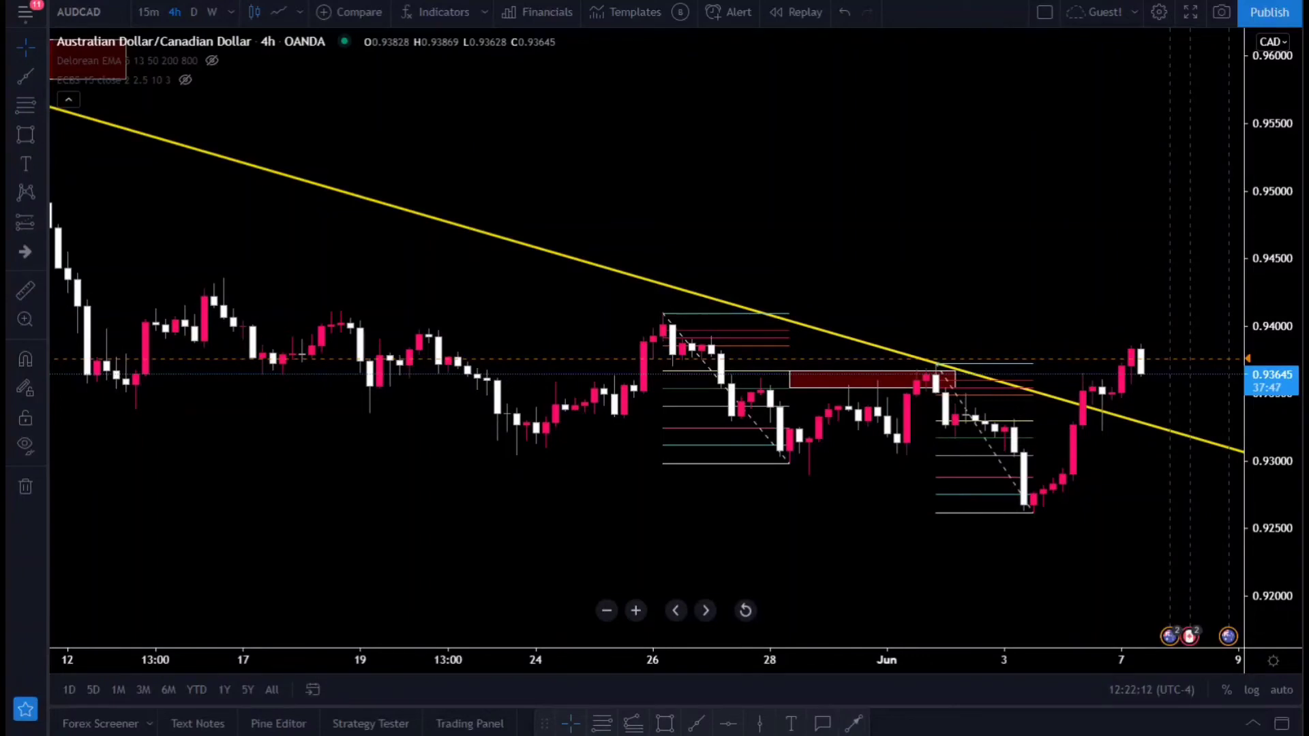
- Clear all drawings except the yellow descending trendline, then zoom out and pan past June
key("ctrl+alt+h")
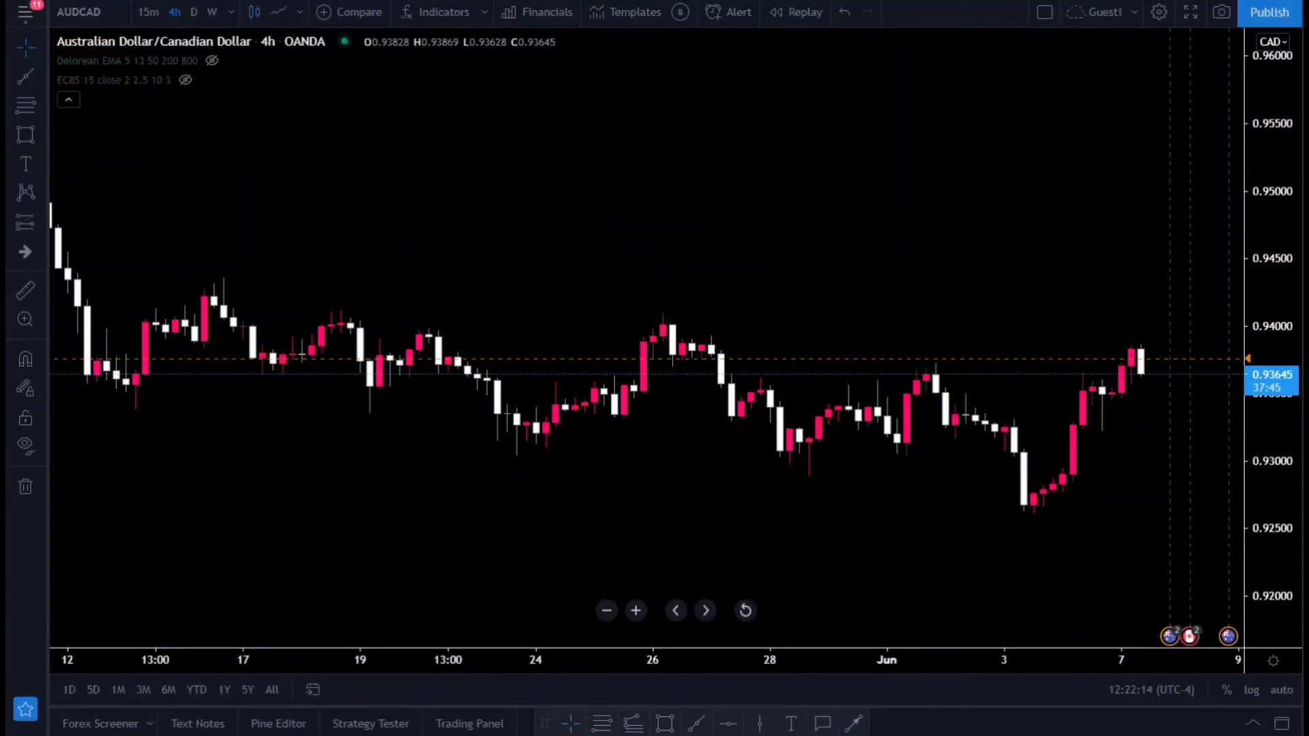
key("ctrl+alt+h")
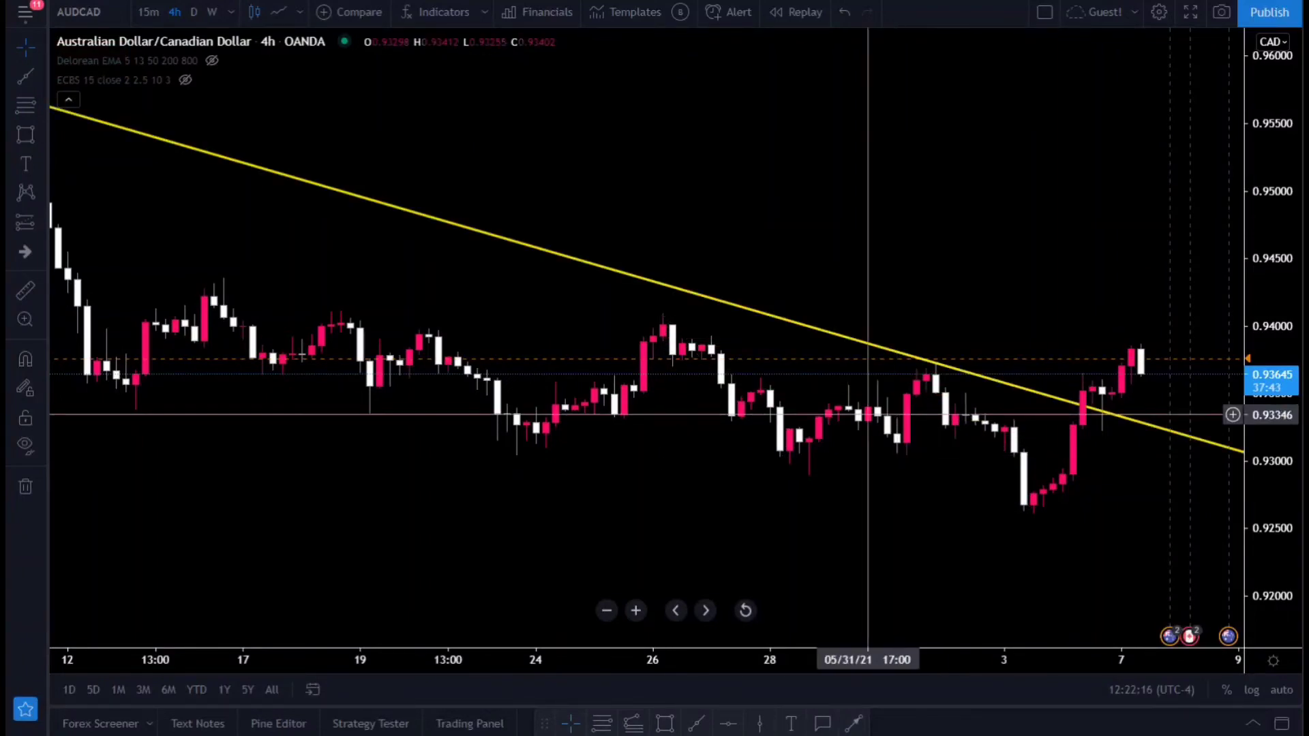
scroll(866, 296, "down", 3)
scroll(867, 296, "down", 5)
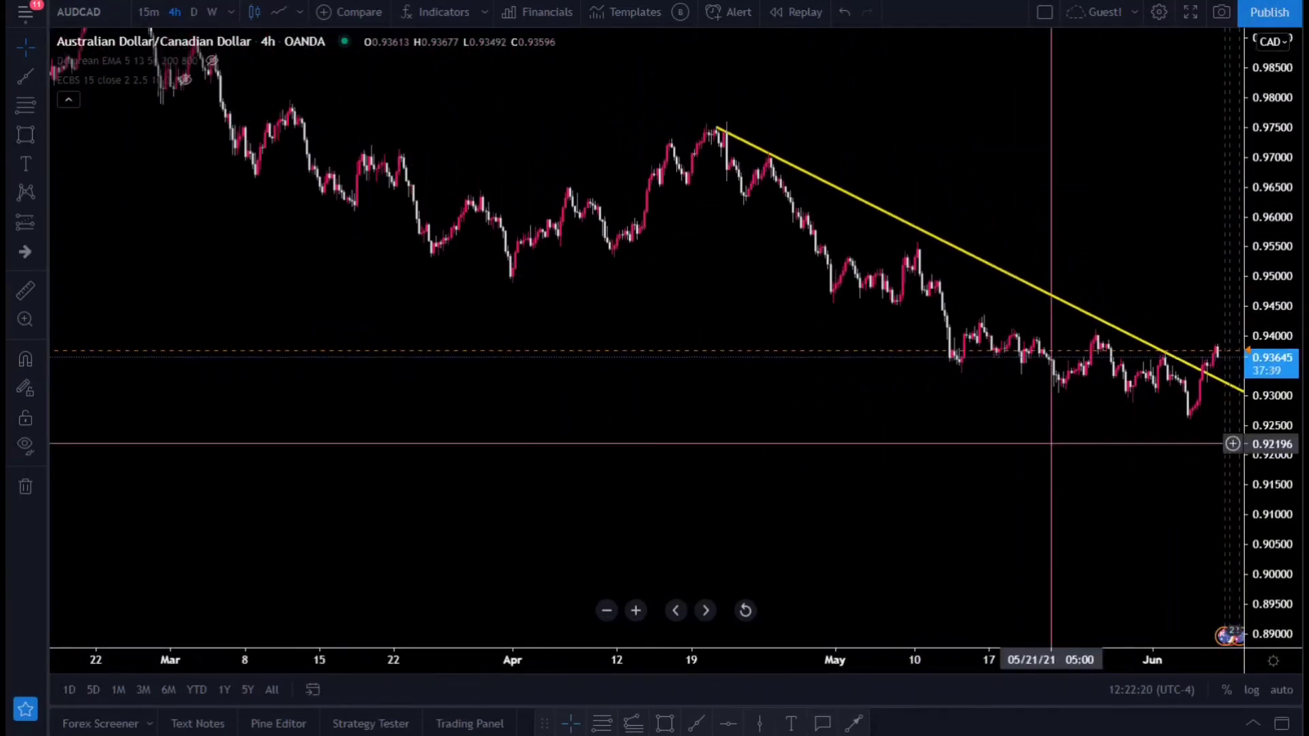
left_click_drag(1125, 441, 886, 441)
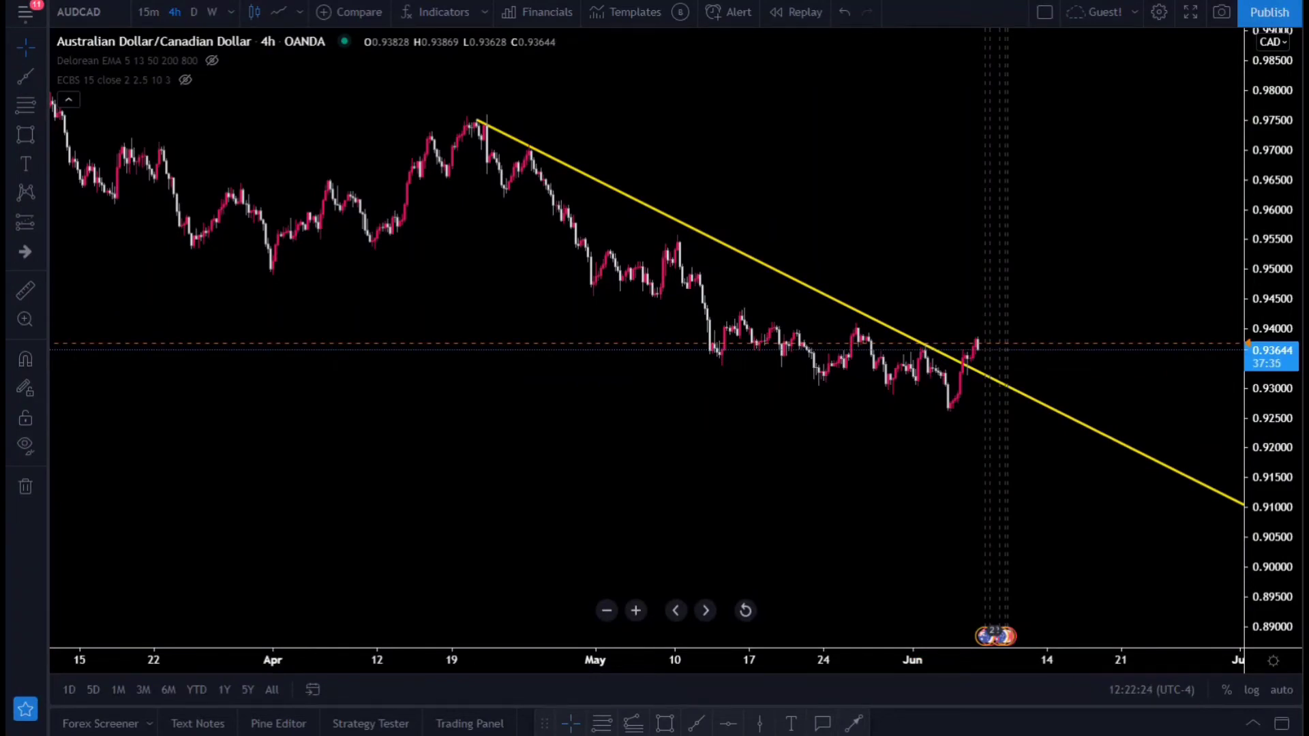
- Frame the red February–April high trendline alongside the yellow one, leaving room on the right
scroll(872, 252, "down", 3)
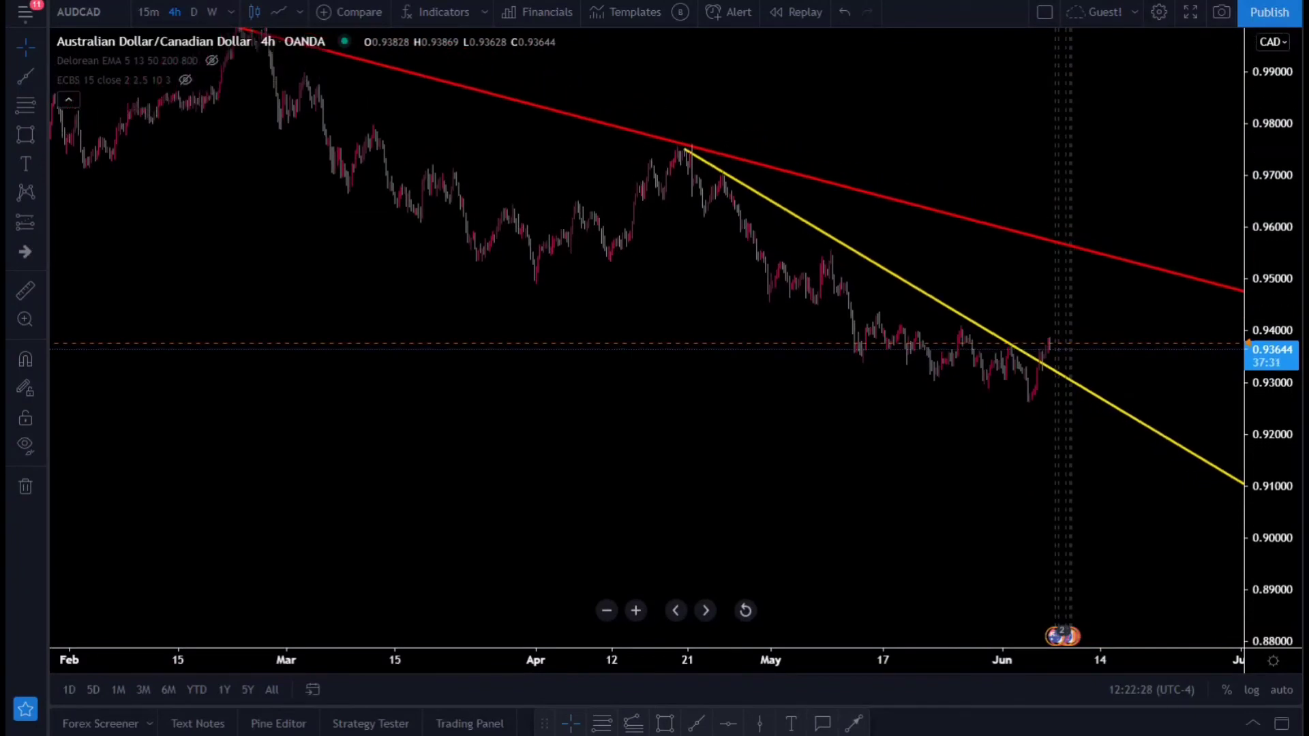
left_click_drag(694, 340, 658, 398)
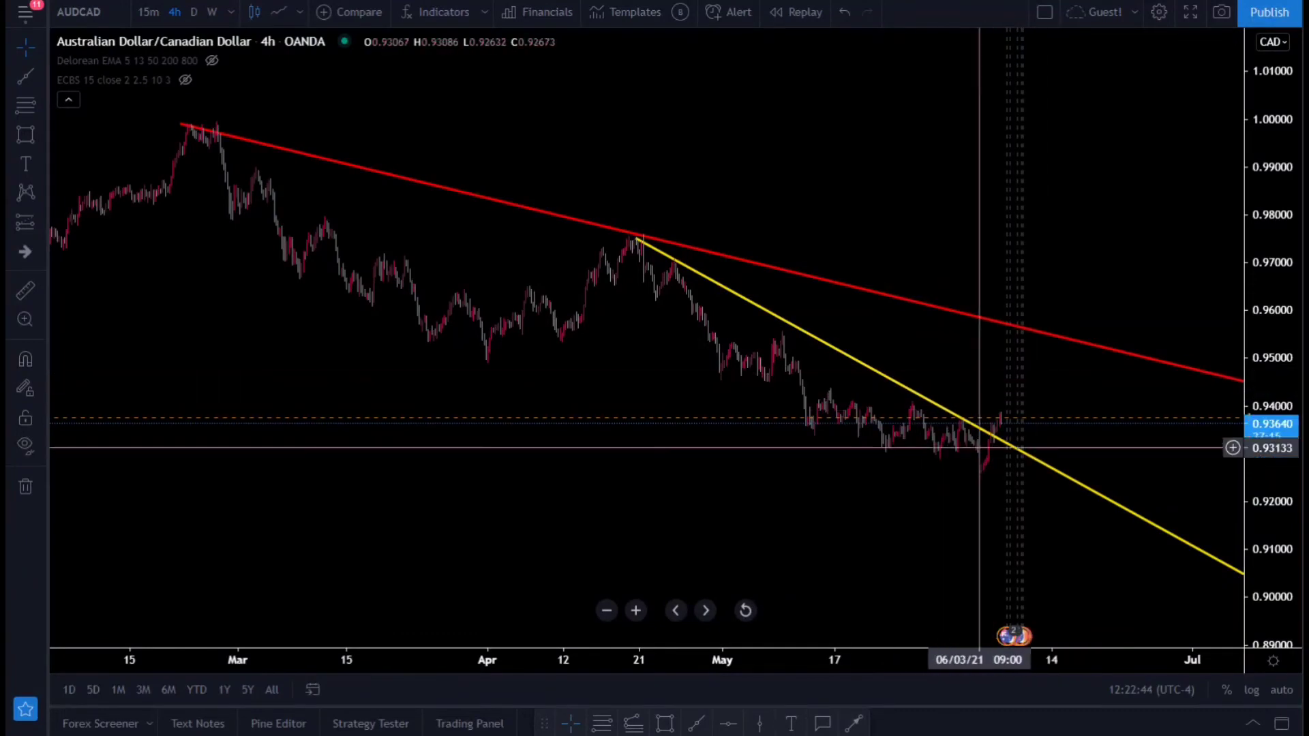
scroll(1008, 434, "up", 2)
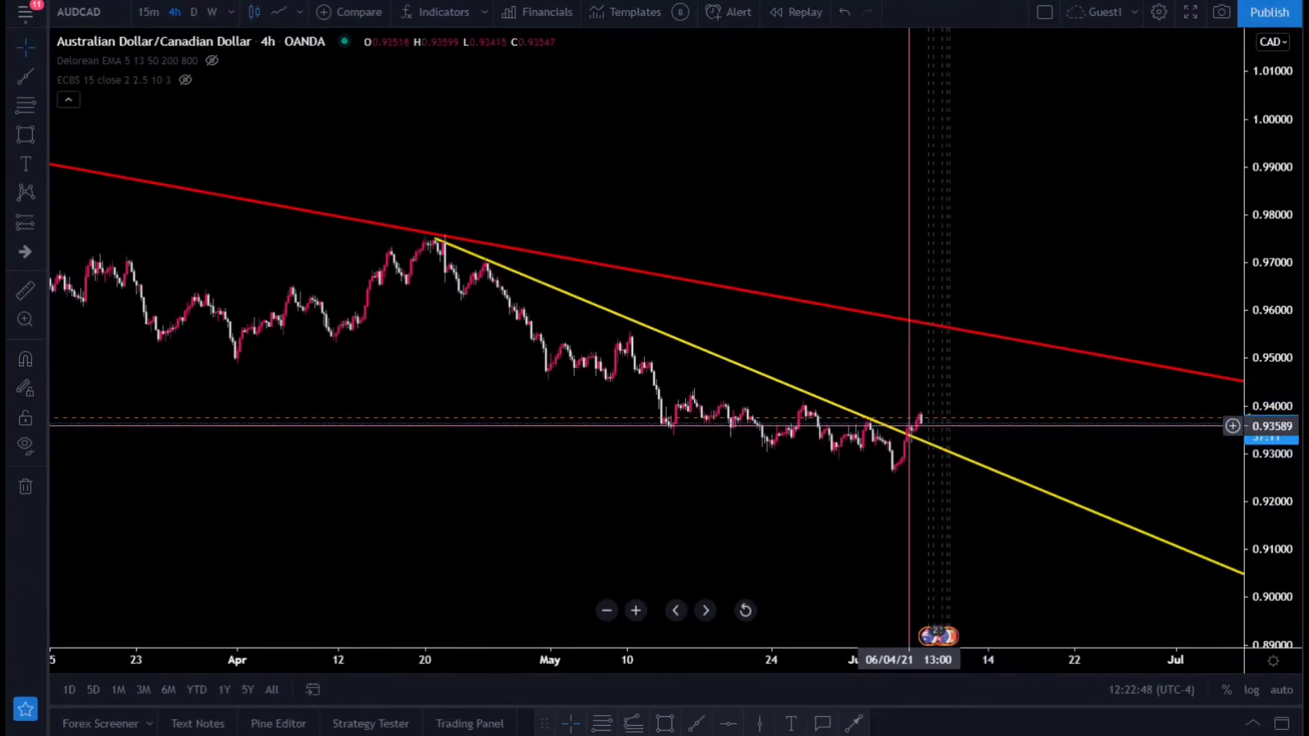
scroll(879, 409, "down", 2)
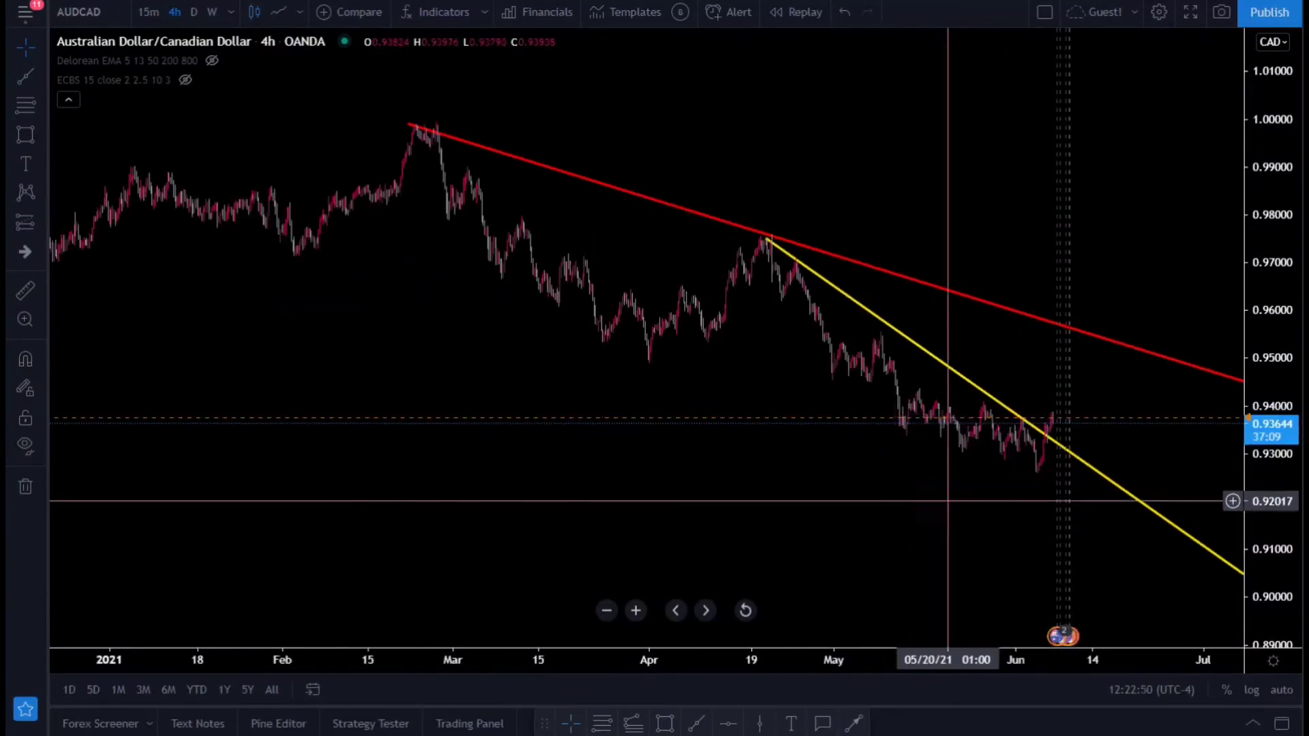
left_click_drag(819, 471, 713, 466)
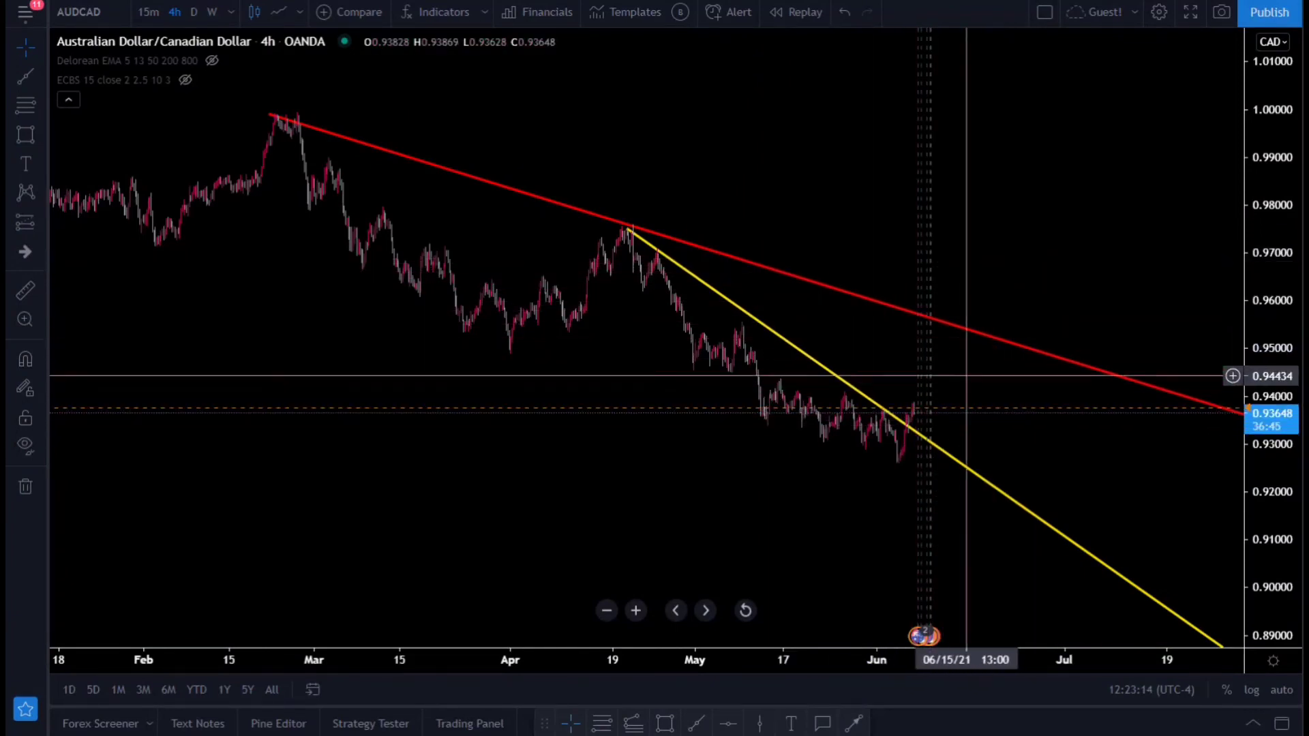
- Pan and zoom the AUDCAD chart so both falling trendlines extend into August
scroll(966, 375, "right", 5)
scroll(850, 398, "up", 3)
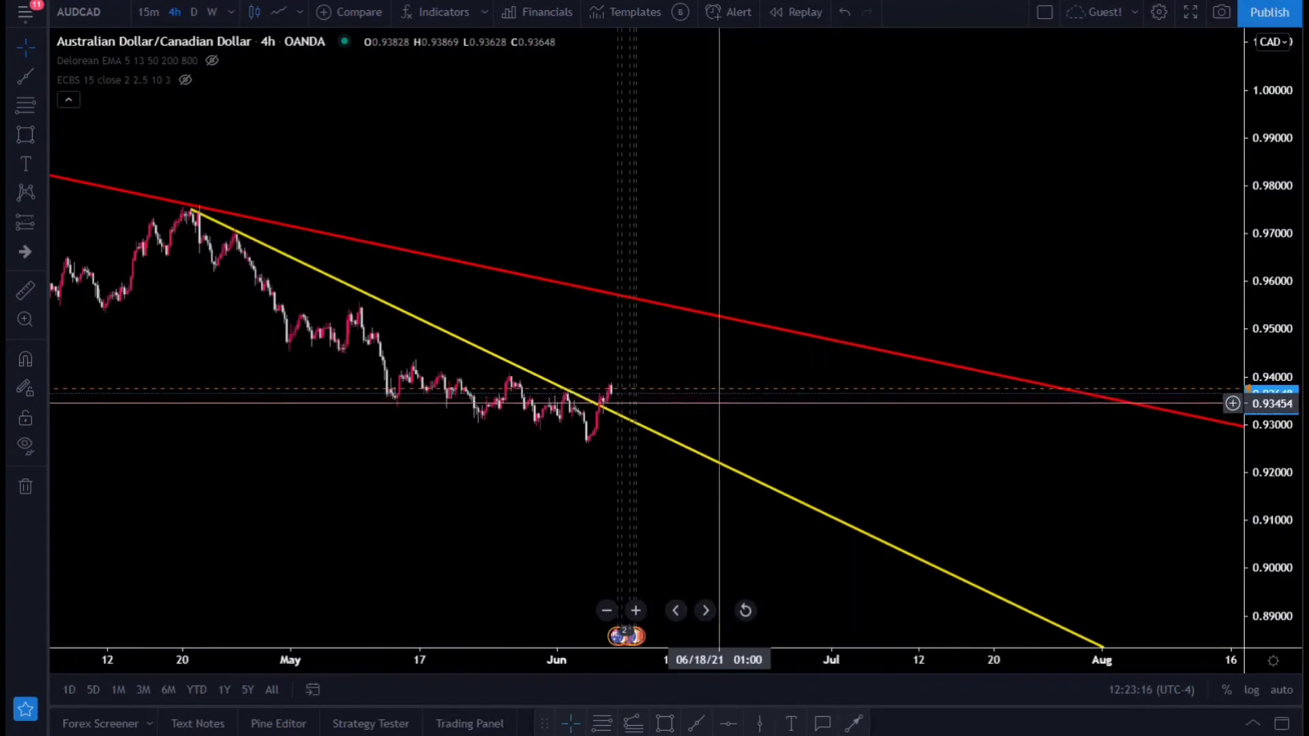
scroll(719, 403, "left", 4)
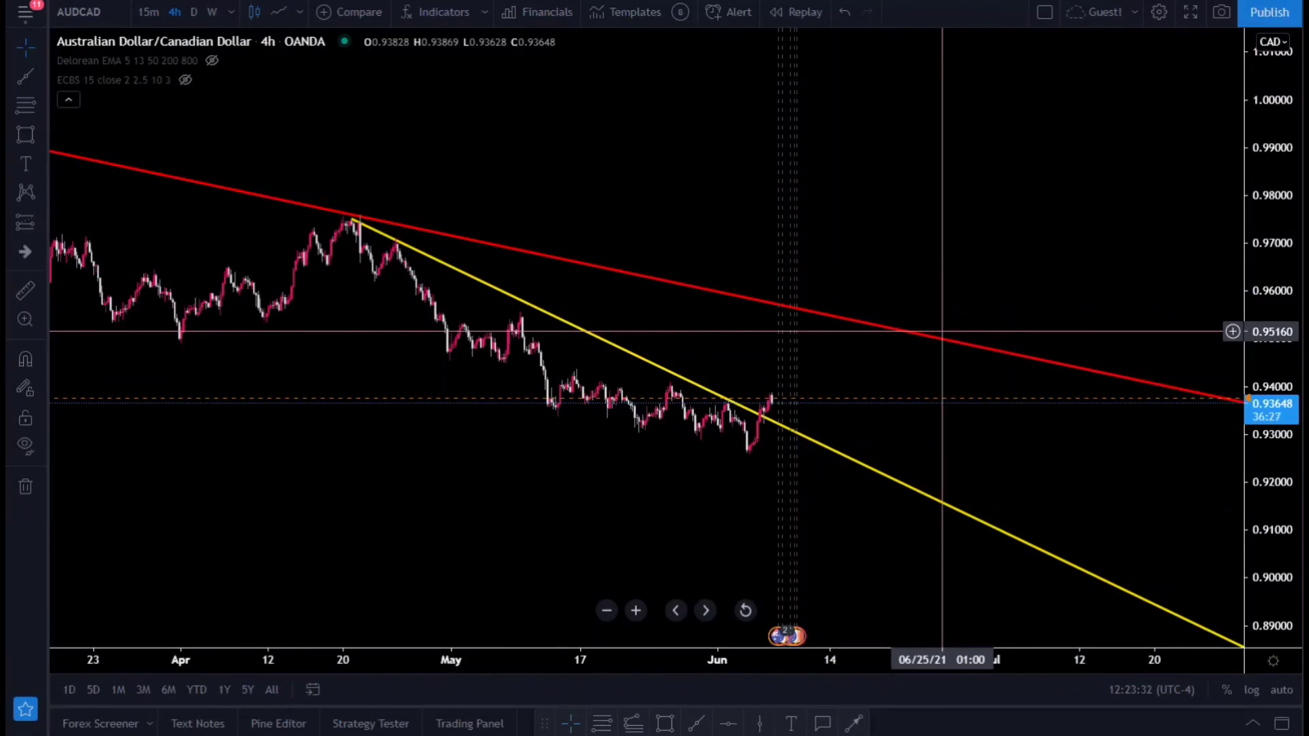
scroll(943, 332, "down", 5)
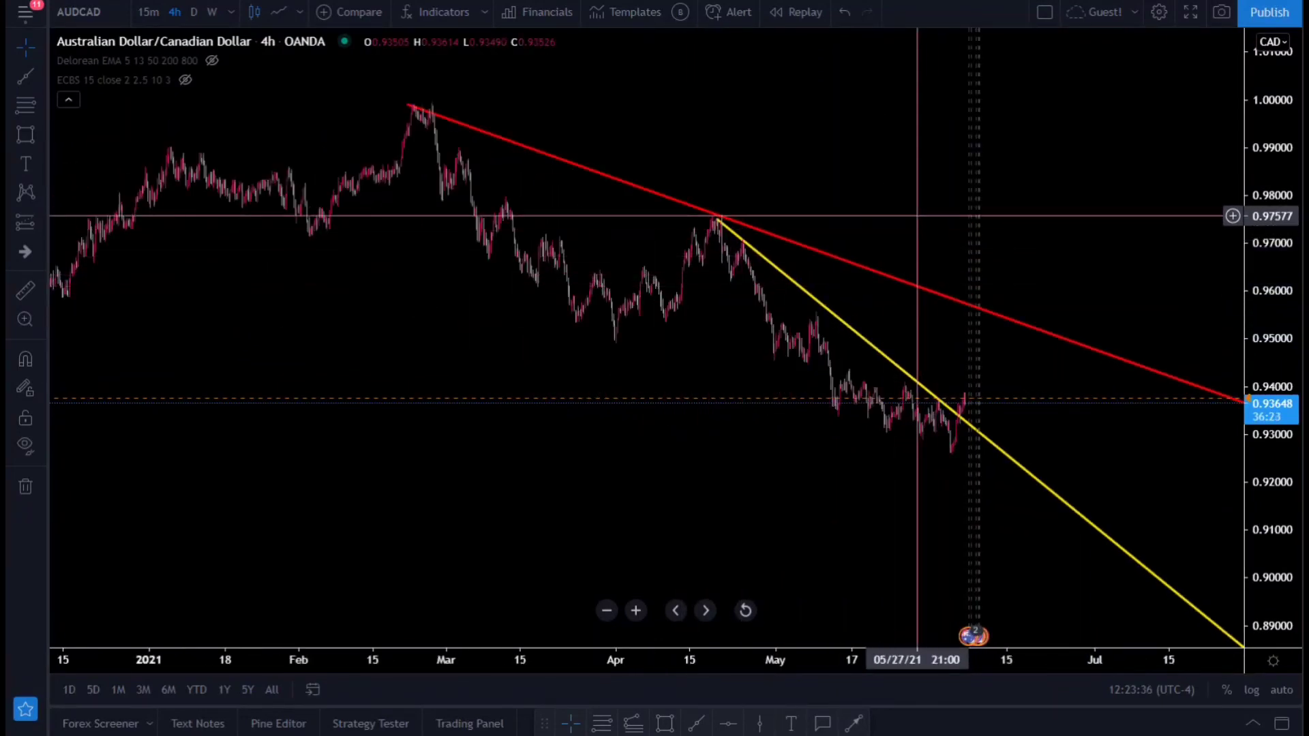
left_click_drag(955, 216, 731, 241)
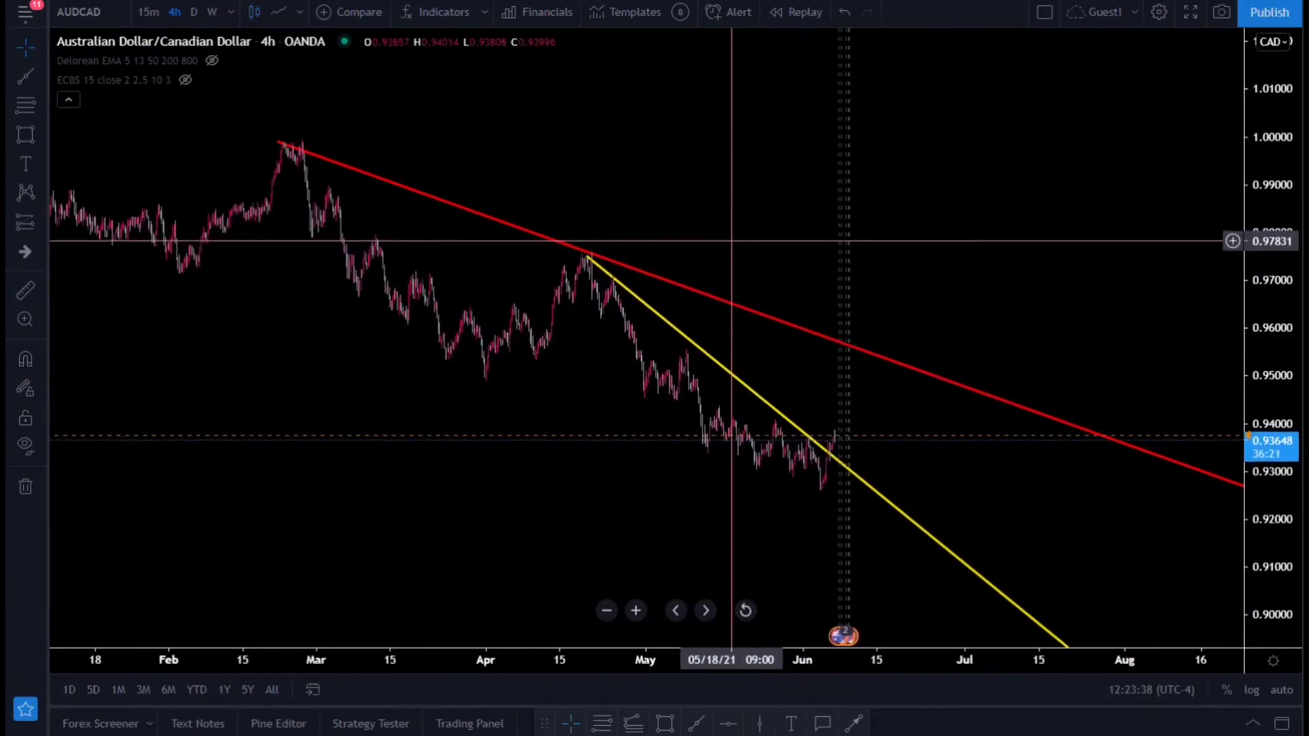